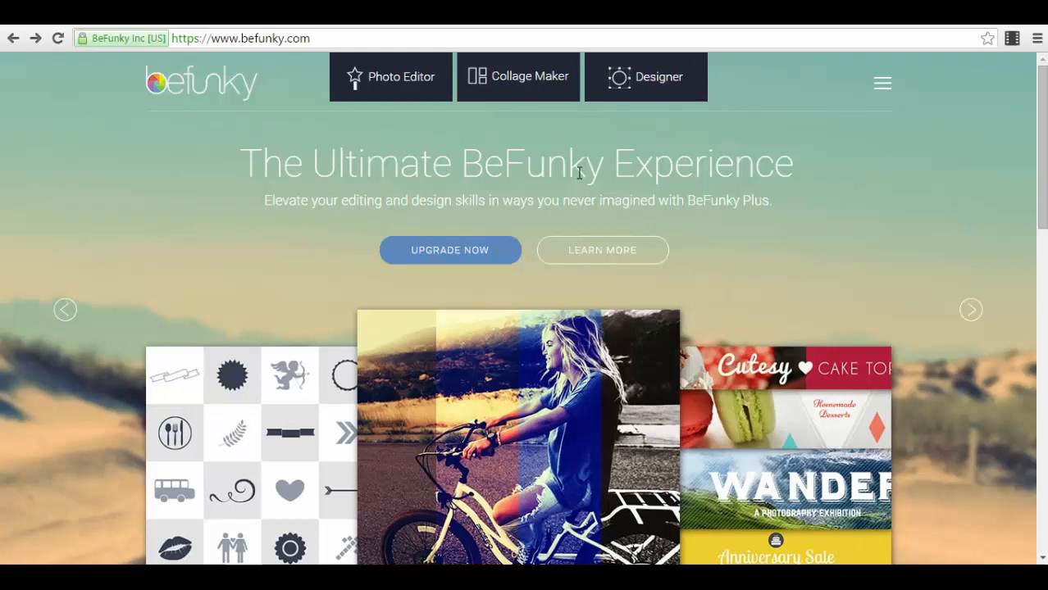
In the Collage Maker, place the green-hat sample photo in the first cell and auto-fill the remaining cells with sample photos.
{"action": "left_click", "coordinate": [514, 94]}
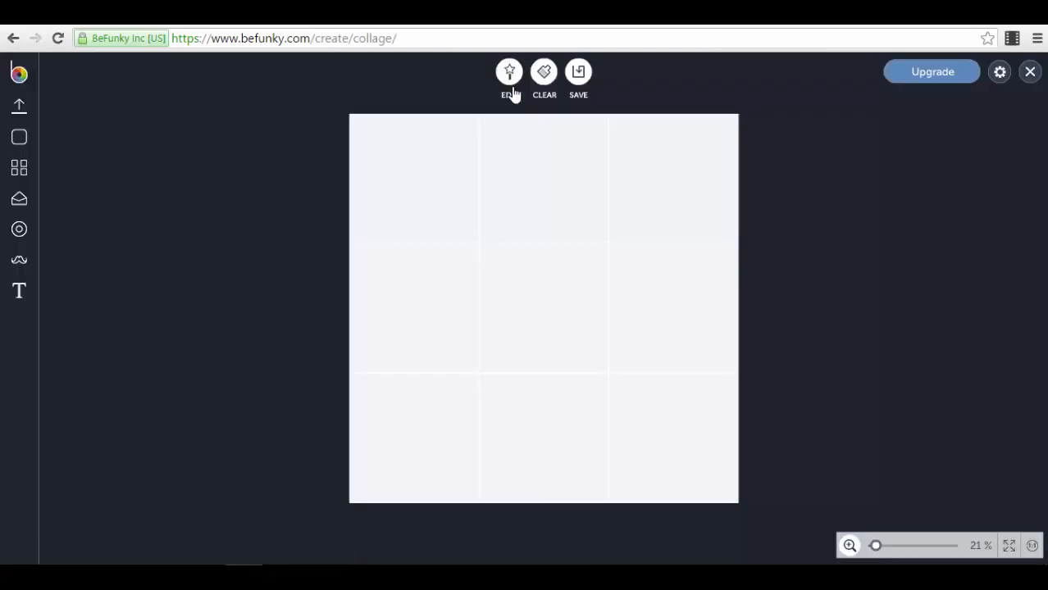
{"action": "left_click", "coordinate": [26, 112]}
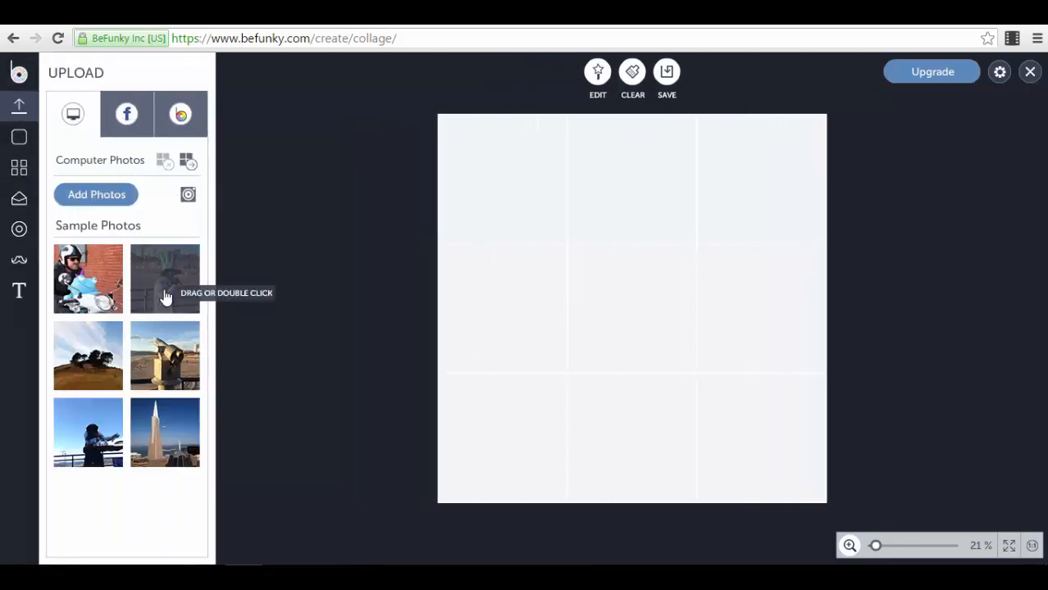
{"action": "left_click_drag", "start_coordinate": [165, 297], "coordinate": [525, 181]}
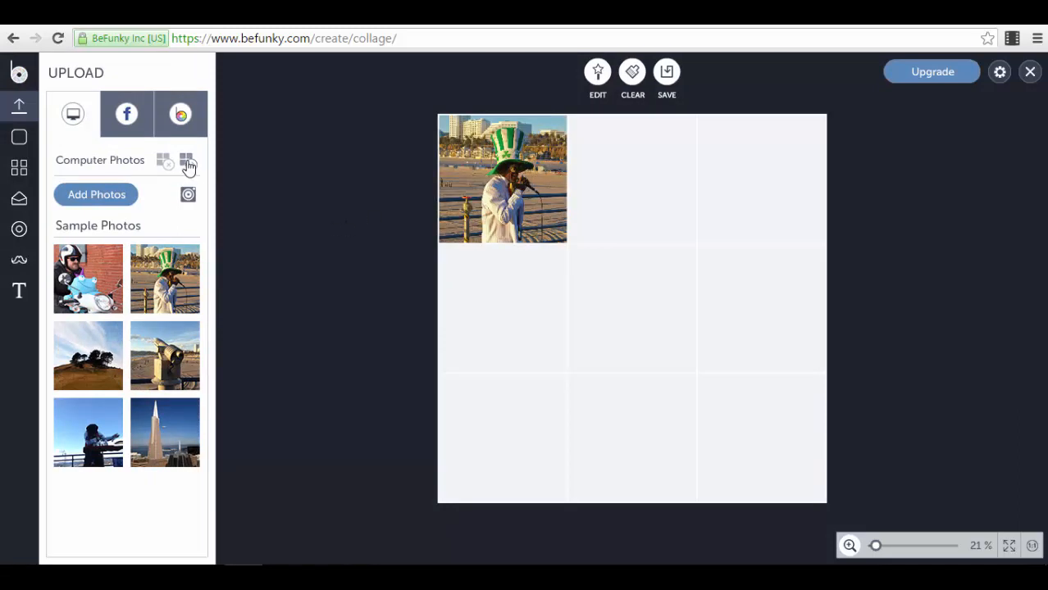
{"action": "left_click", "coordinate": [188, 166]}
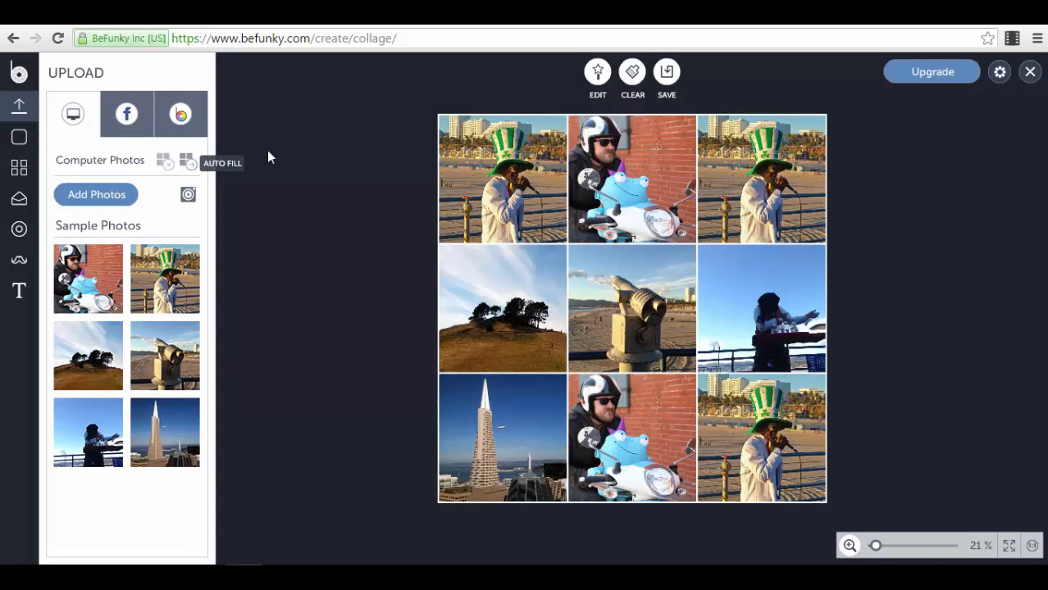
Shift the telescope photo slightly inside the collage's centre cell and rotate it clockwise.
{"action": "left_click_drag", "start_coordinate": [656, 236], "coordinate": [646, 307]}
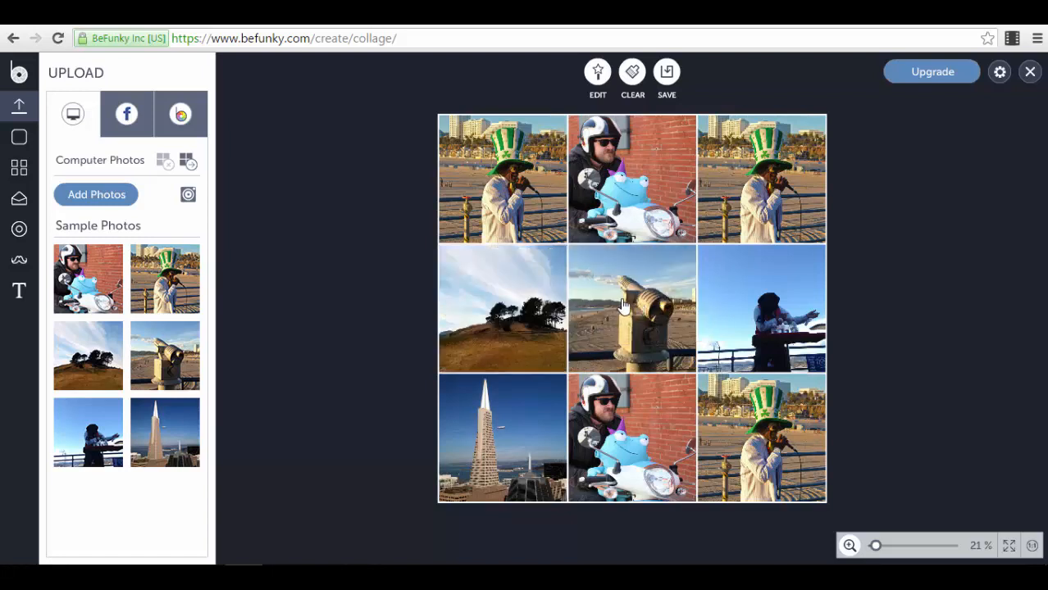
{"action": "mouse_move", "coordinate": [632, 306]}
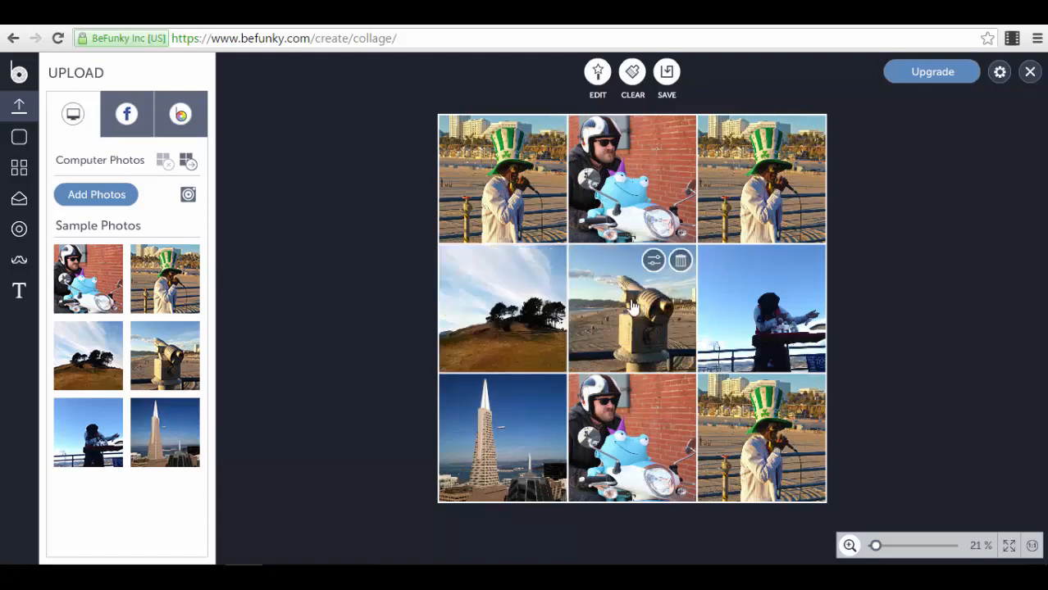
{"action": "left_click", "coordinate": [653, 261]}
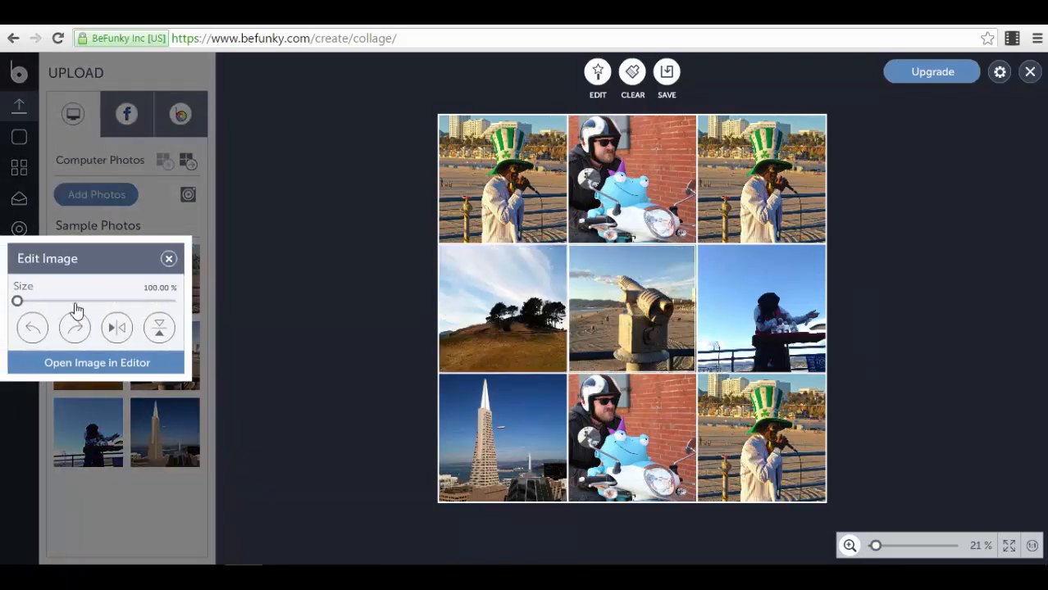
{"action": "mouse_move", "coordinate": [18, 302]}
{"action": "left_mouse_down"}
{"action": "mouse_move", "coordinate": [75, 309]}
{"action": "mouse_move", "coordinate": [17, 302]}
{"action": "left_mouse_up"}
{"action": "left_click", "coordinate": [75, 335]}
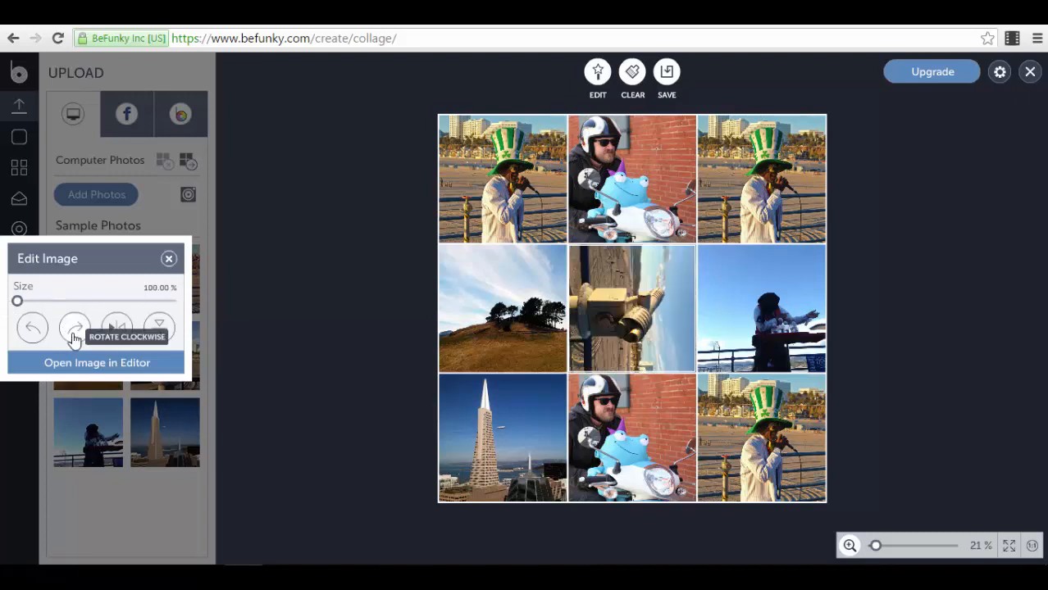
Try the horizontal and vertical flips on the telescope photo and revert them.
{"action": "left_click", "coordinate": [117, 328]}
{"action": "left_click", "coordinate": [117, 328]}
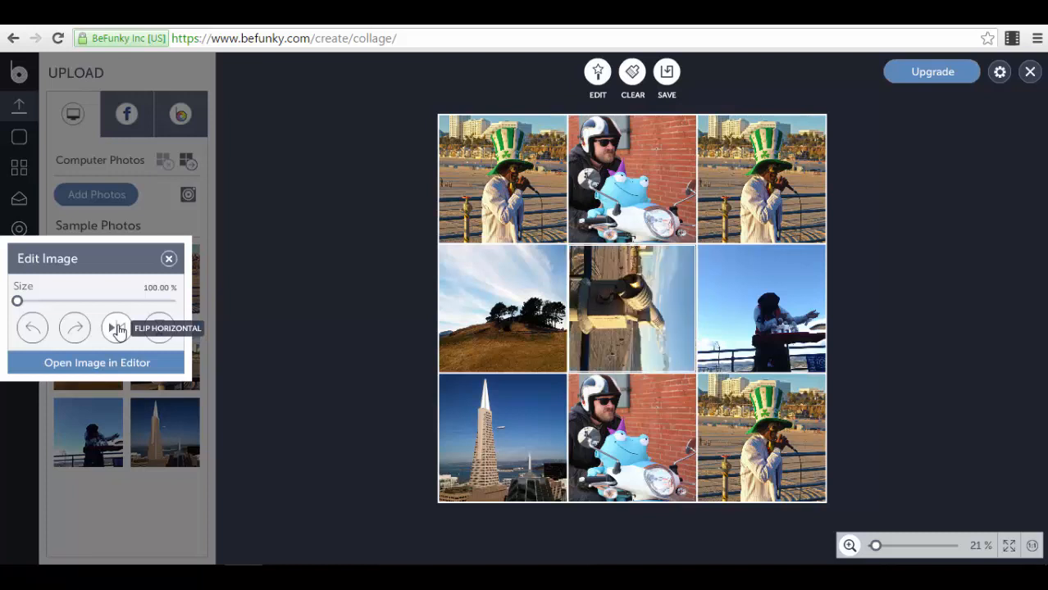
{"action": "left_click", "coordinate": [117, 327]}
{"action": "left_click", "coordinate": [117, 328]}
{"action": "left_click", "coordinate": [160, 332]}
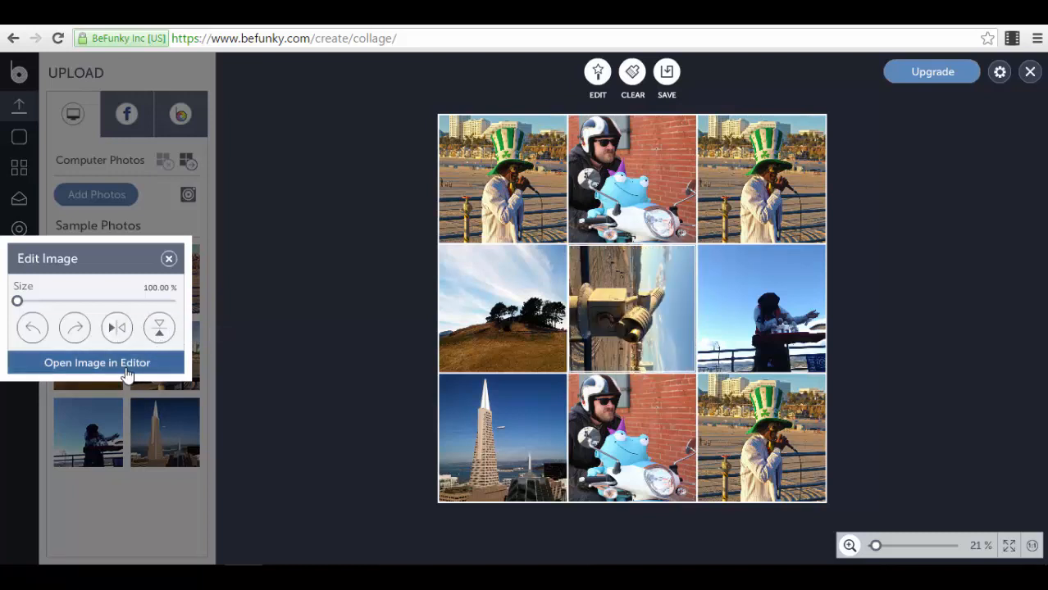
Try Auto Enhance on the telescope photo in the image editor and return to the collage without applying it.
{"action": "left_click", "coordinate": [125, 369]}
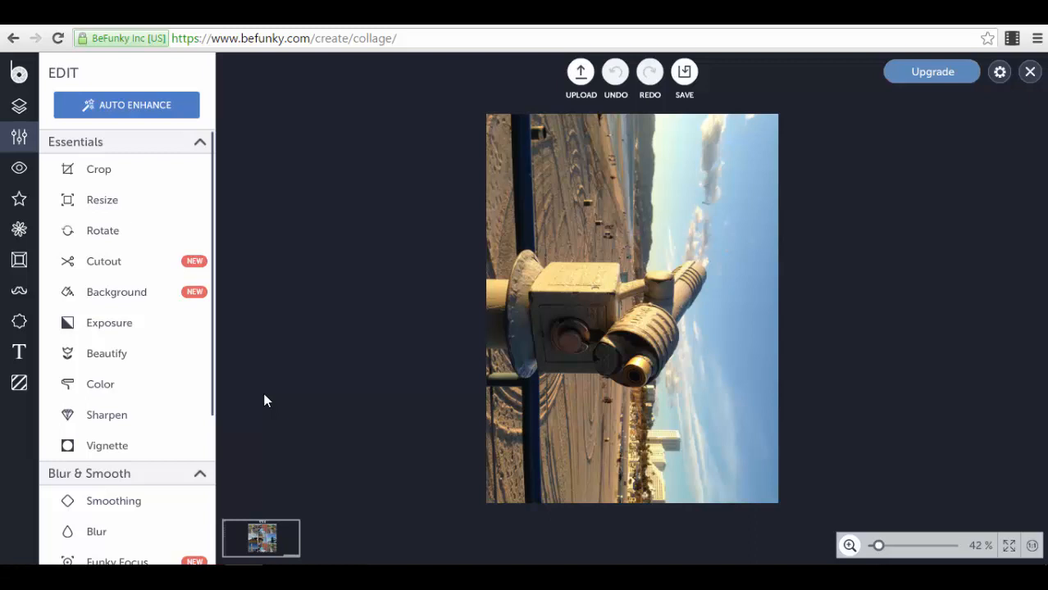
{"action": "left_click", "coordinate": [113, 104]}
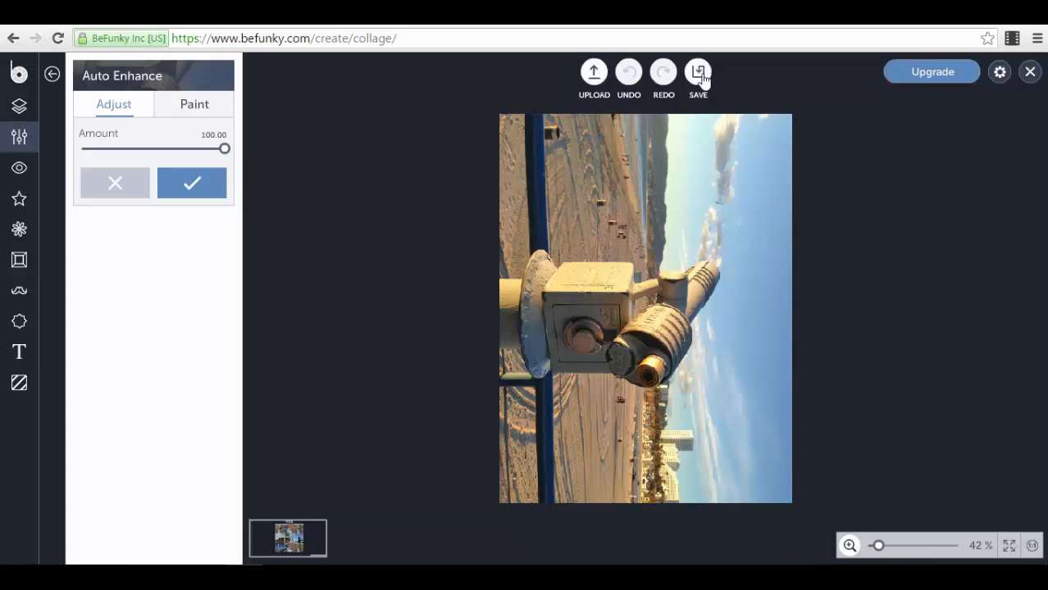
{"action": "left_click", "coordinate": [1030, 72]}
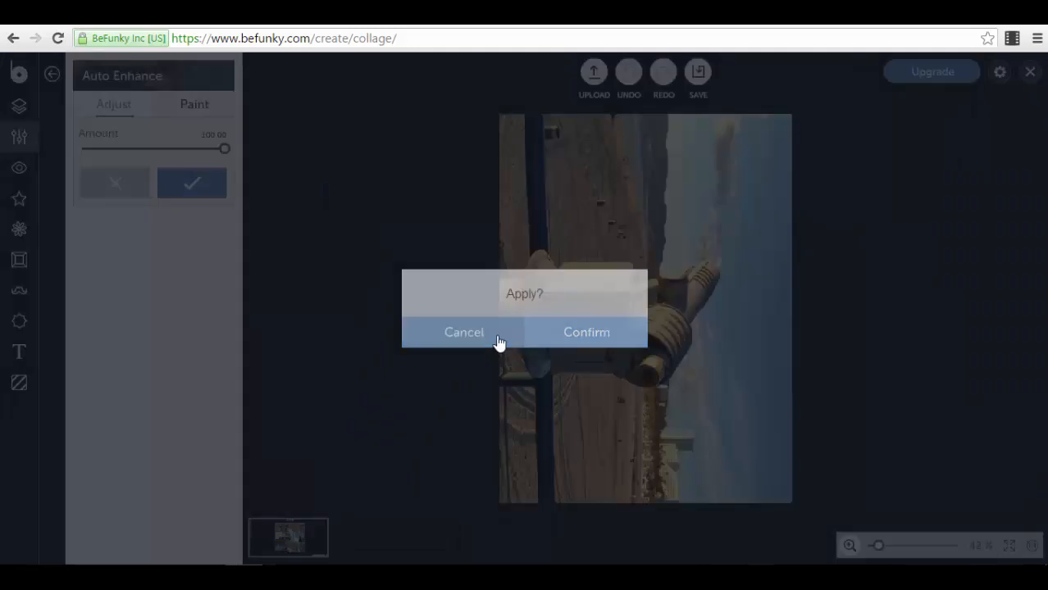
{"action": "left_click", "coordinate": [498, 343]}
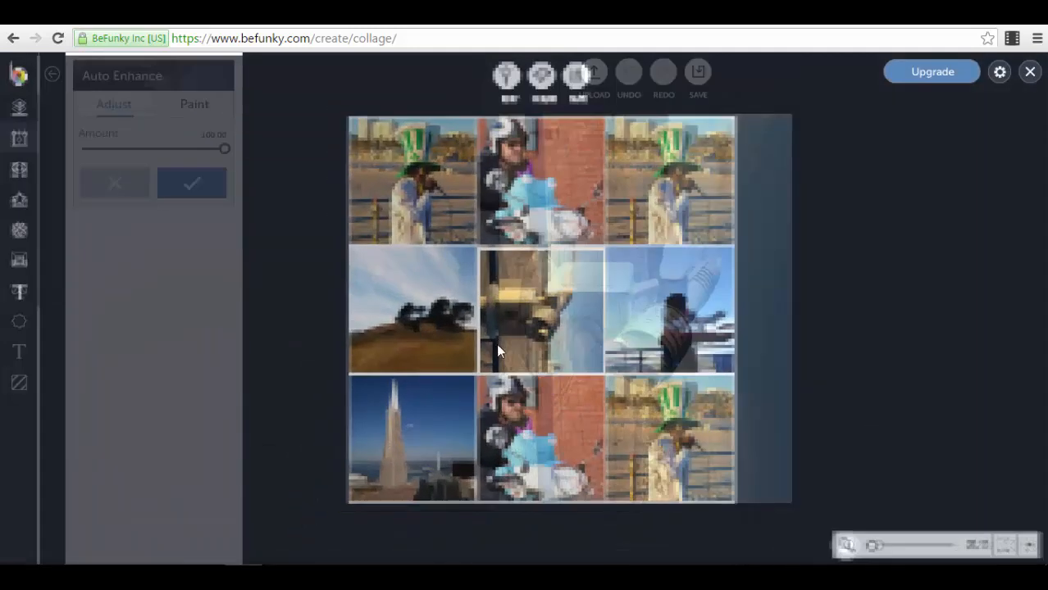
{"action": "left_click", "coordinate": [488, 344]}
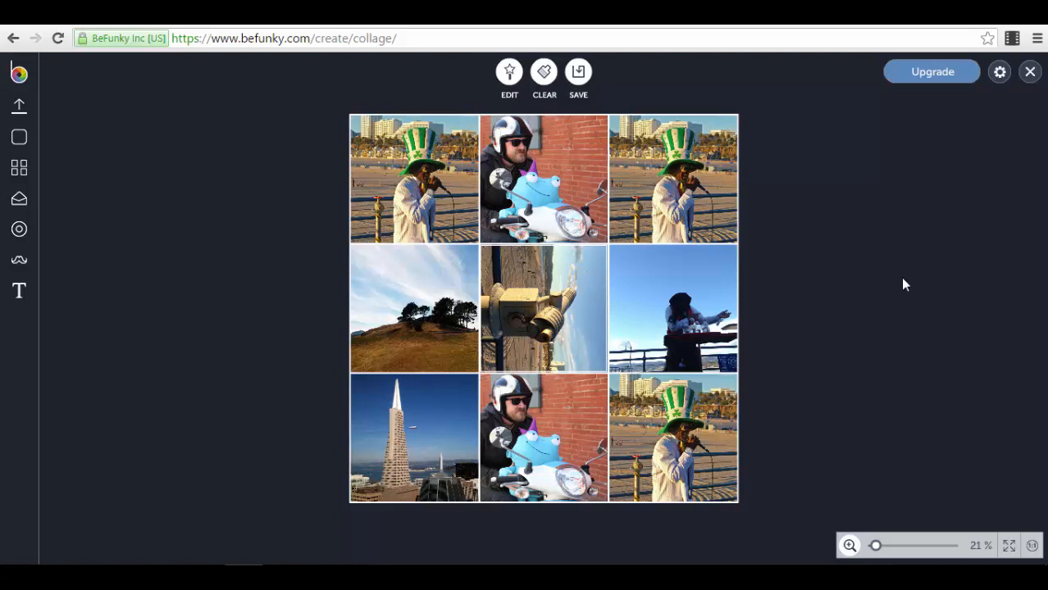
Enlarge the collage's first cell by widening the first column and making the top row taller.
{"action": "mouse_move", "coordinate": [459, 241]}
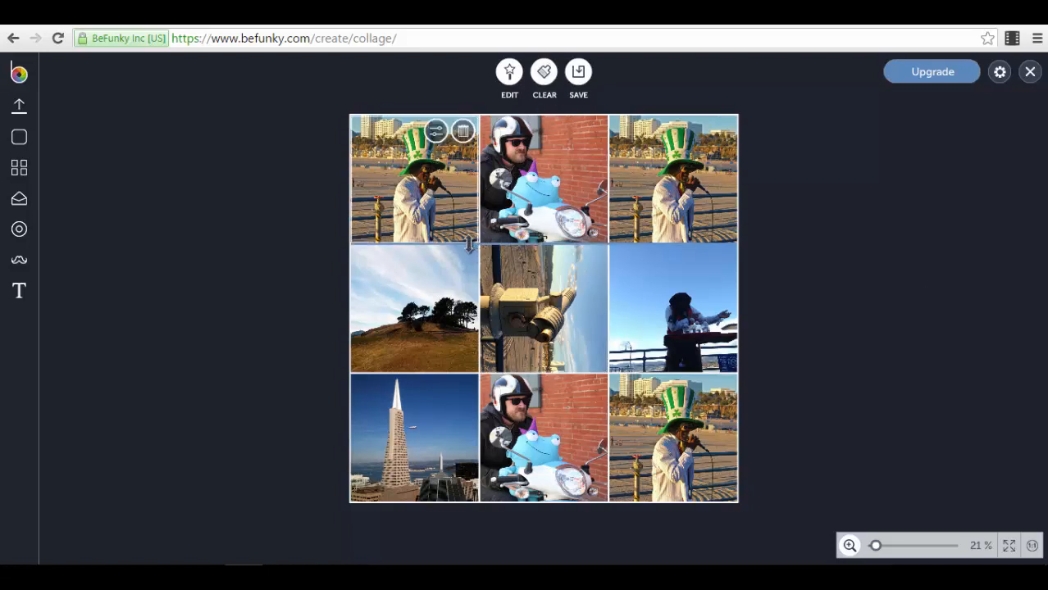
{"action": "mouse_move", "coordinate": [469, 244]}
{"action": "left_mouse_down"}
{"action": "mouse_move", "coordinate": [482, 339]}
{"action": "mouse_move", "coordinate": [478, 260]}
{"action": "left_mouse_up"}
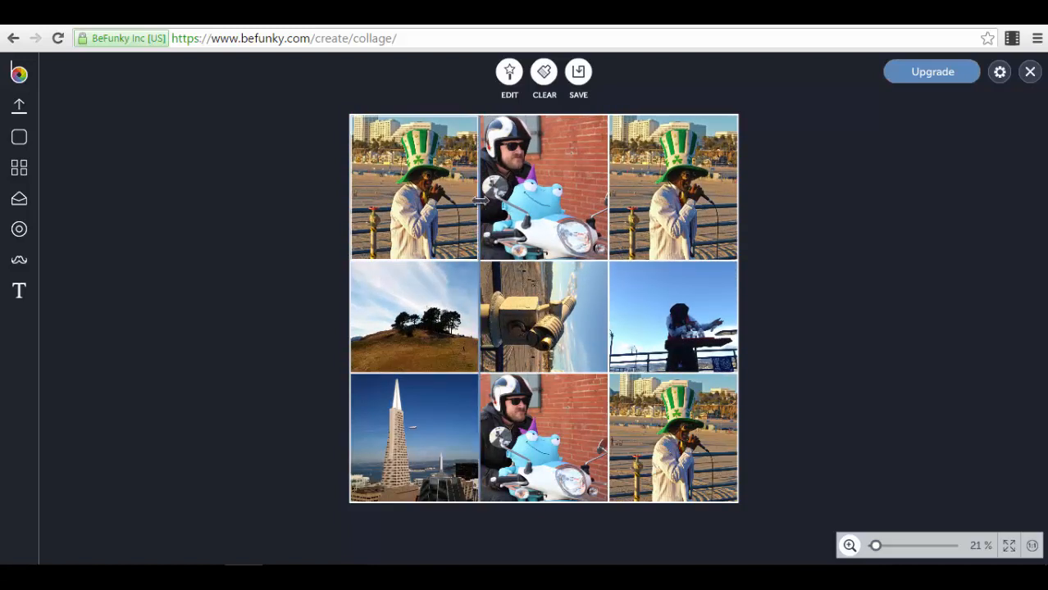
{"action": "left_click_drag", "start_coordinate": [483, 203], "coordinate": [543, 209]}
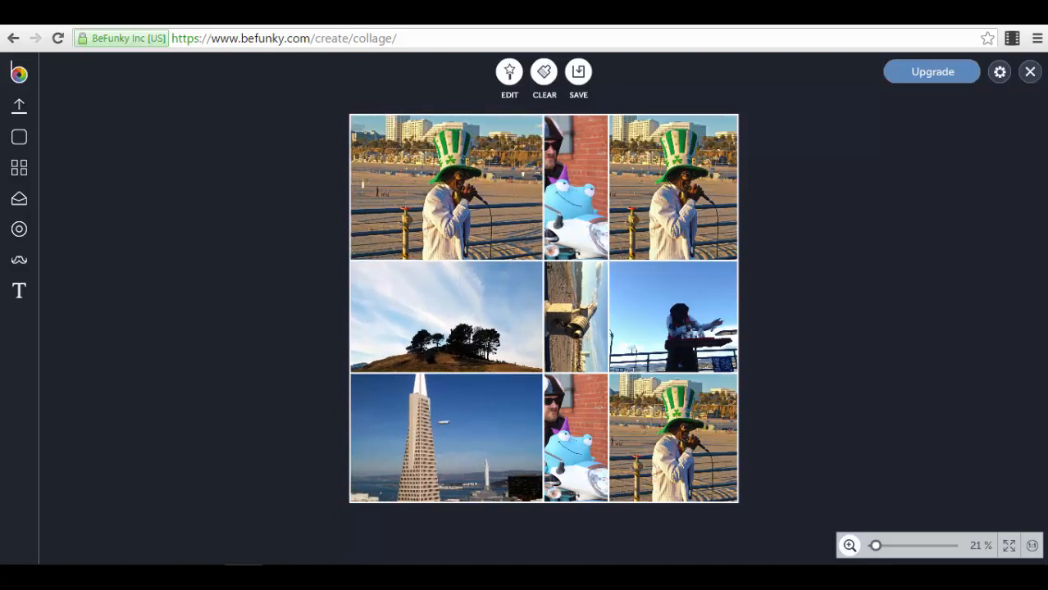
{"action": "mouse_move", "coordinate": [459, 260]}
{"action": "left_mouse_down"}
{"action": "mouse_move", "coordinate": [459, 320]}
{"action": "mouse_move", "coordinate": [459, 244]}
{"action": "left_mouse_up"}
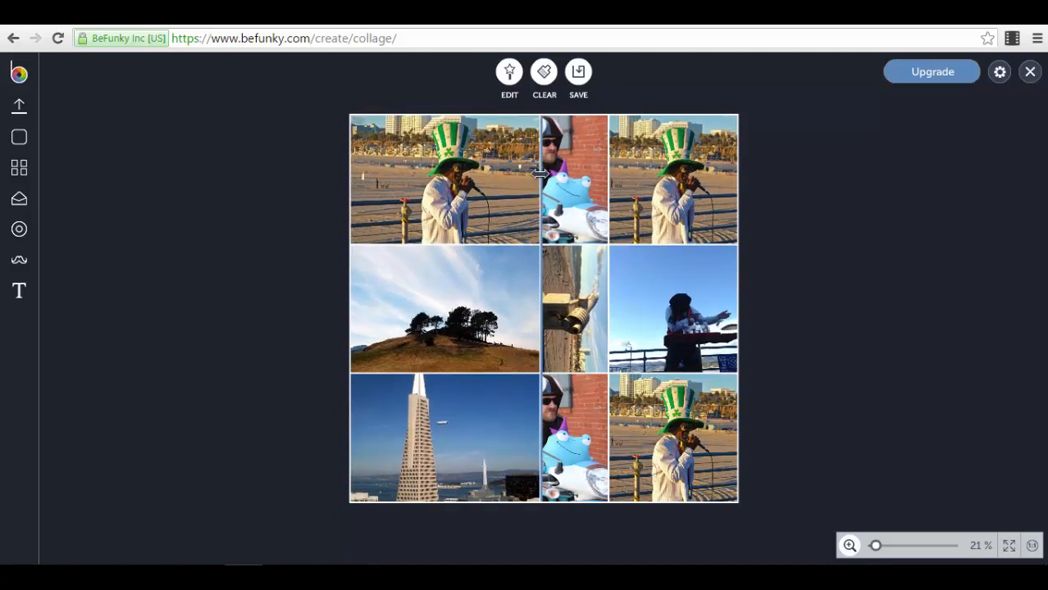
{"action": "left_click_drag", "start_coordinate": [543, 190], "coordinate": [484, 190]}
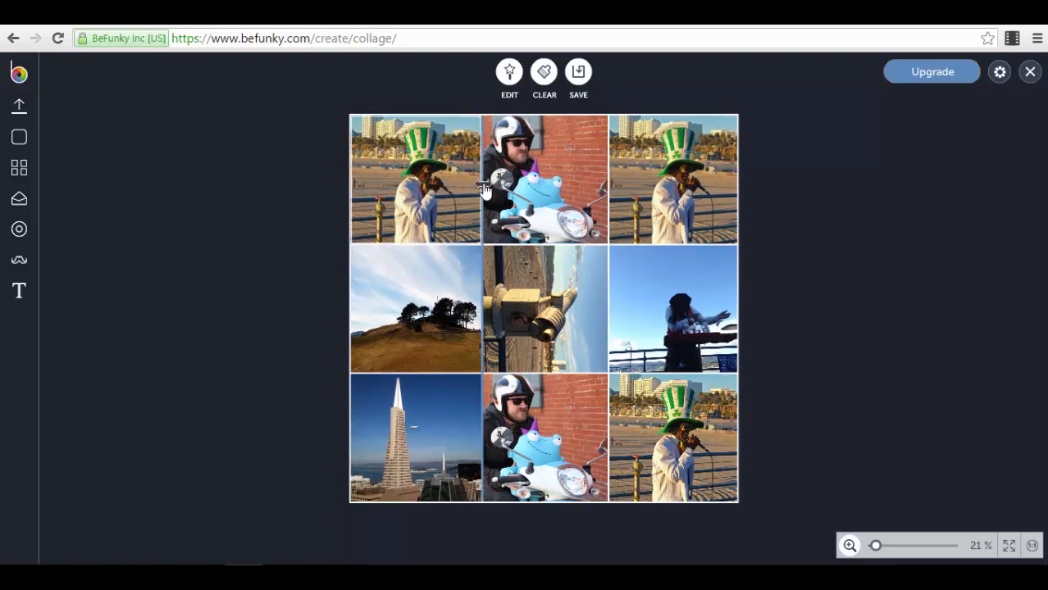
{"action": "left_click_drag", "start_coordinate": [484, 189], "coordinate": [521, 195]}
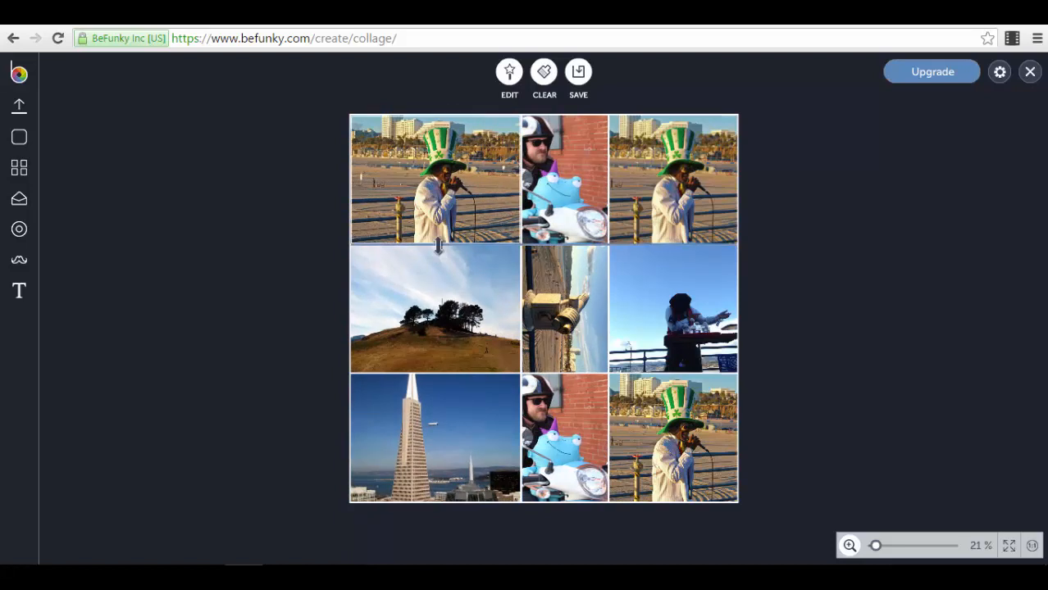
{"action": "left_click_drag", "start_coordinate": [439, 246], "coordinate": [453, 267]}
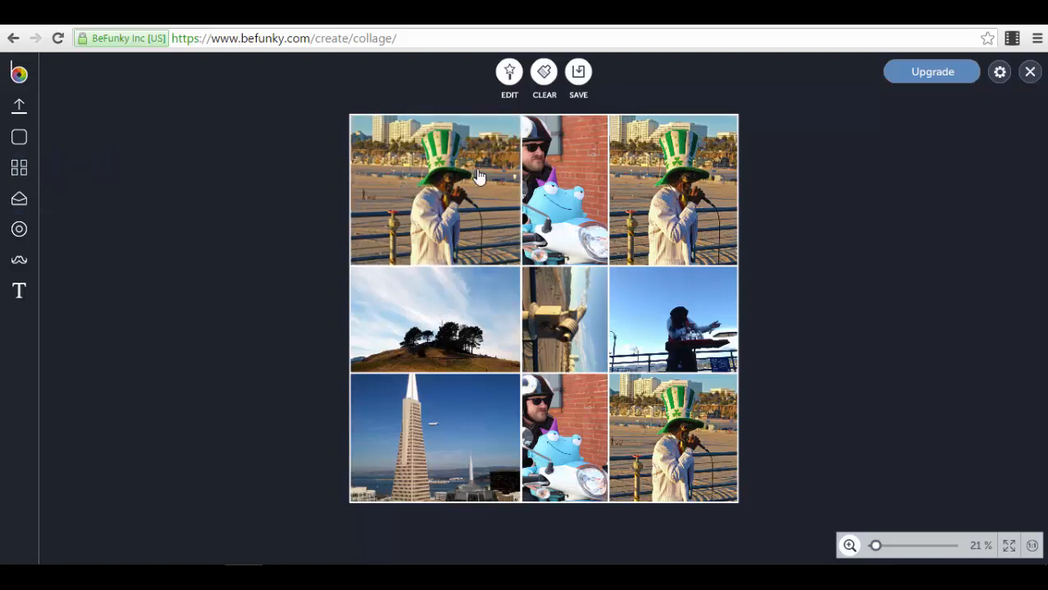
Apply the free six-cell Grid template with mixed large and small cells to the collage.
{"action": "left_click", "coordinate": [29, 172]}
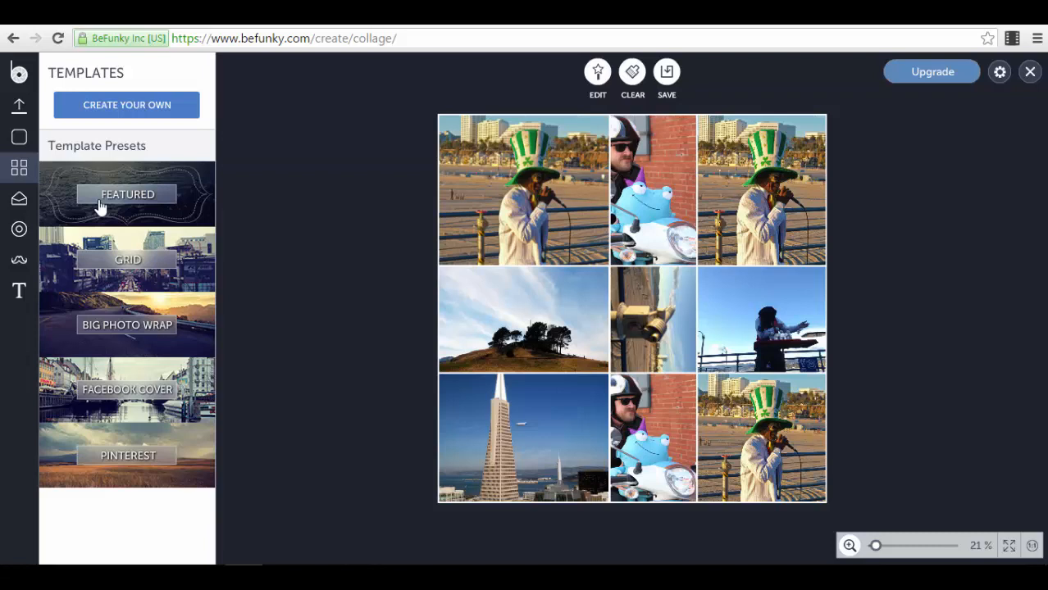
{"action": "left_click", "coordinate": [201, 277]}
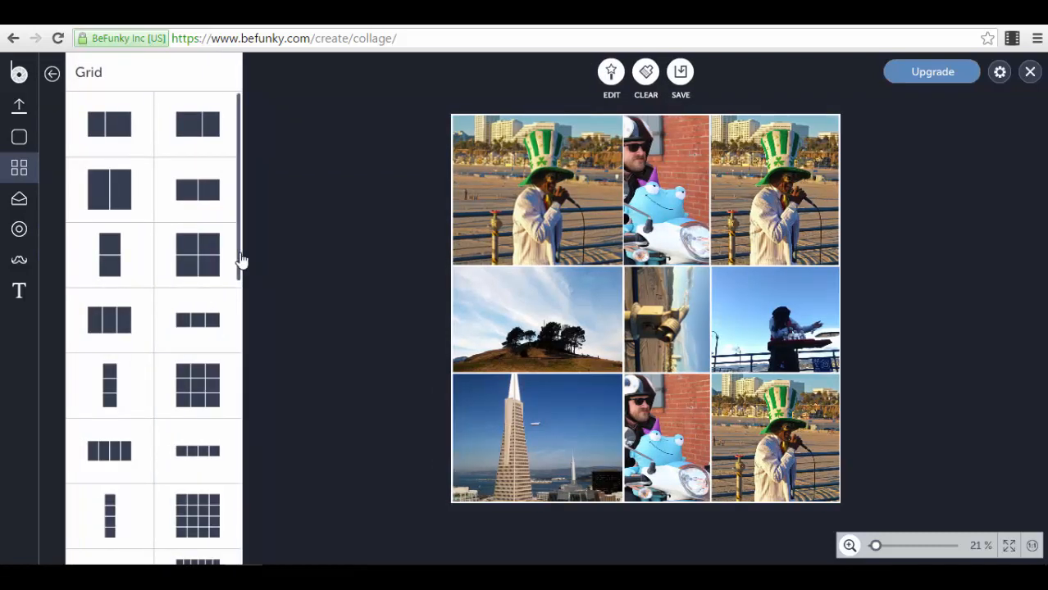
{"action": "left_click_drag", "start_coordinate": [240, 260], "coordinate": [250, 413]}
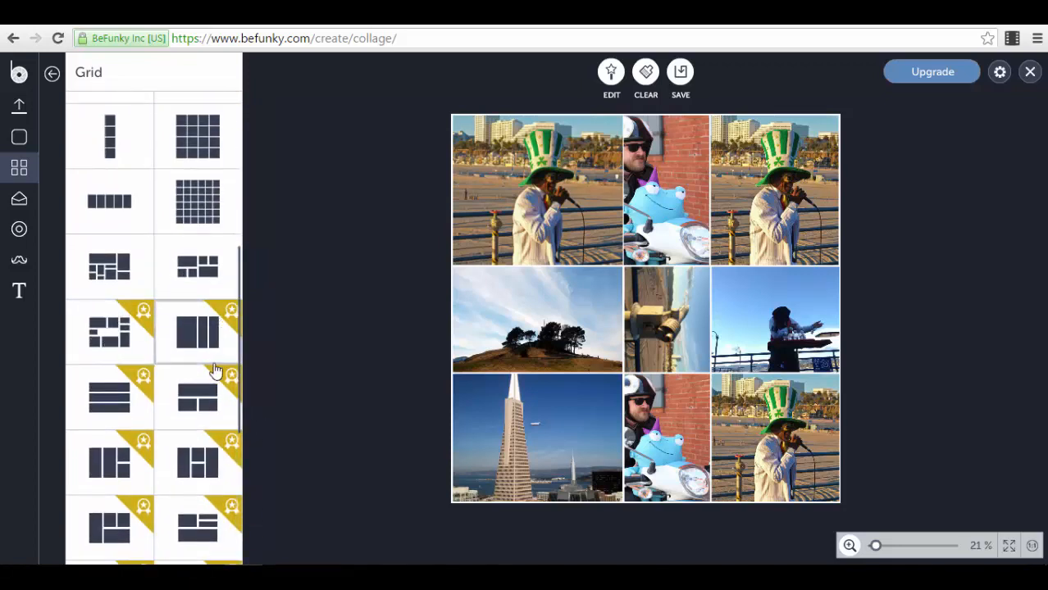
{"action": "scroll", "coordinate": [214, 371], "scroll_direction": "down", "scroll_amount": 3}
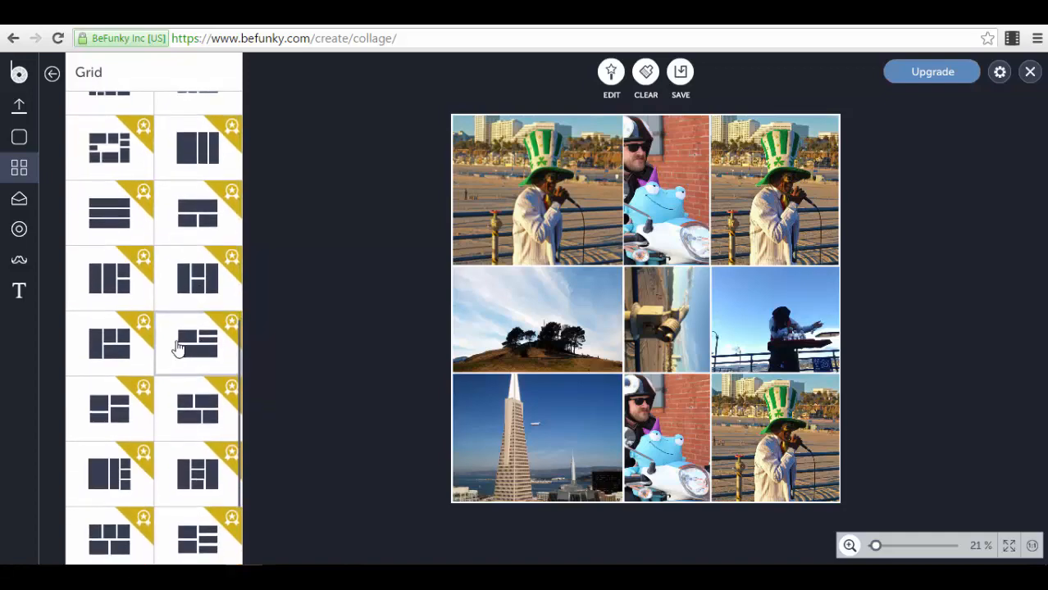
{"action": "scroll", "coordinate": [178, 349], "scroll_direction": "up", "scroll_amount": 3}
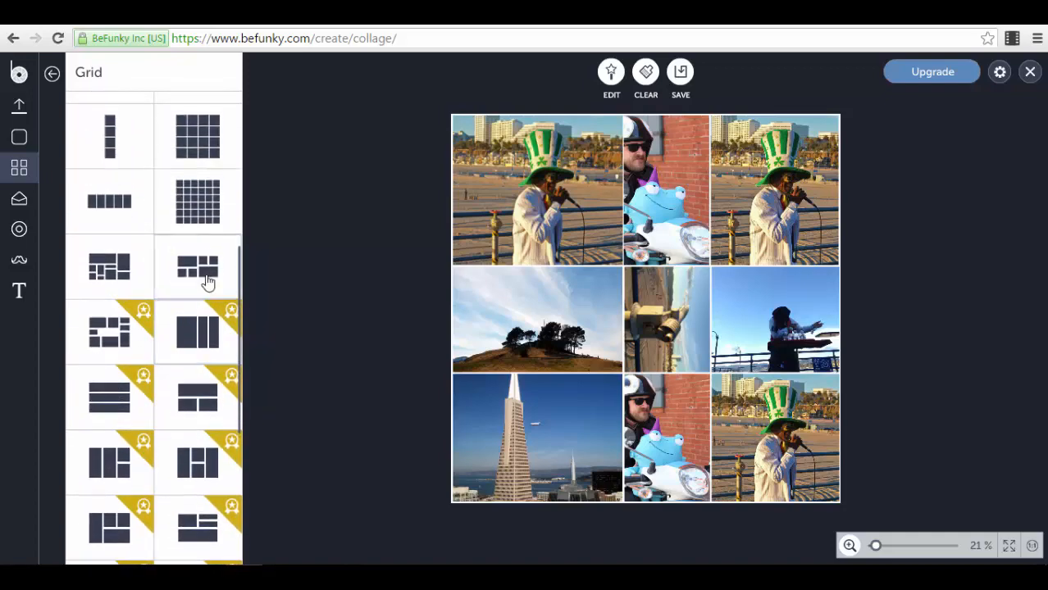
{"action": "left_click", "coordinate": [207, 277]}
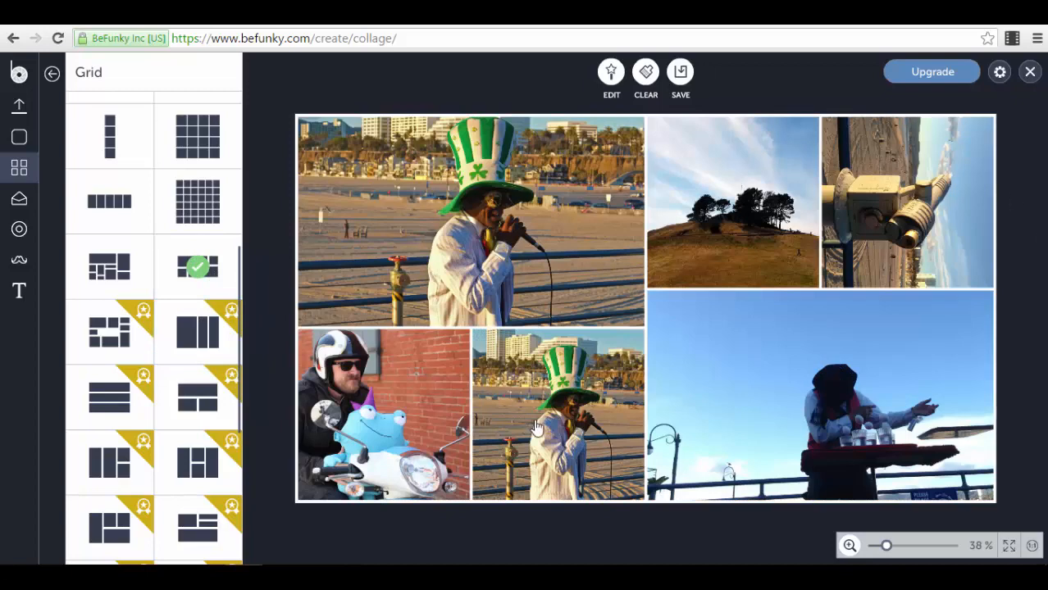
{"action": "left_click", "coordinate": [611, 78]}
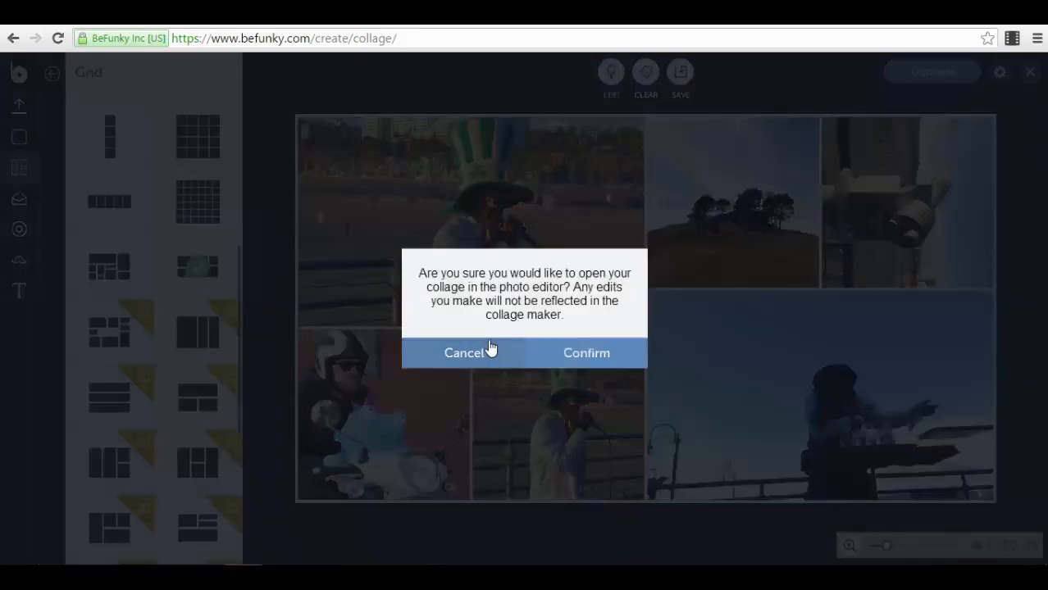
{"action": "left_click", "coordinate": [466, 353]}
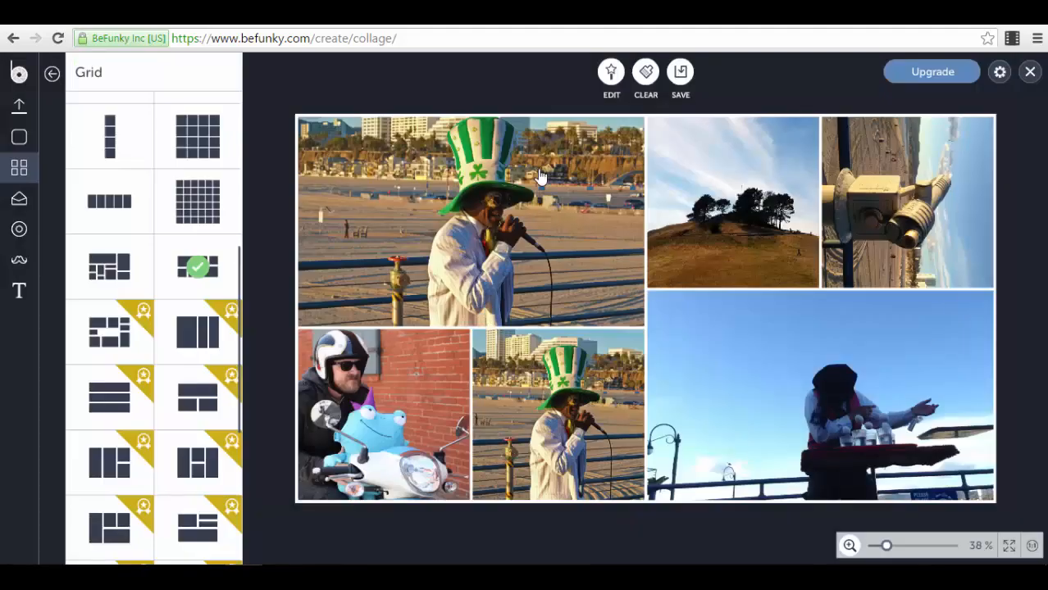
Set the collage's spacing to 26 and its background color to bright red.
{"action": "left_click", "coordinate": [13, 144]}
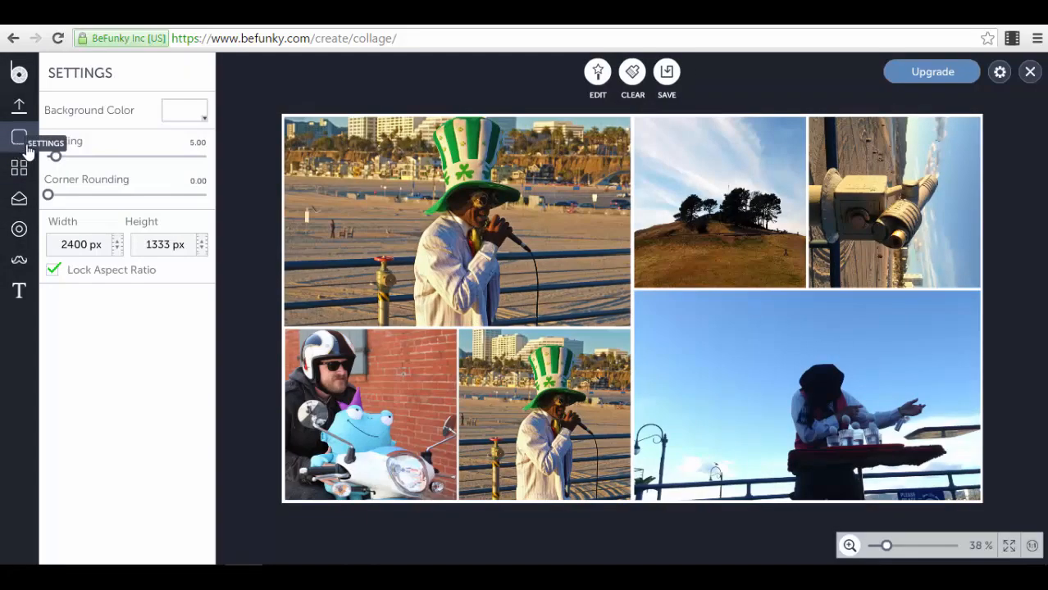
{"action": "left_click_drag", "start_coordinate": [50, 157], "coordinate": [91, 169]}
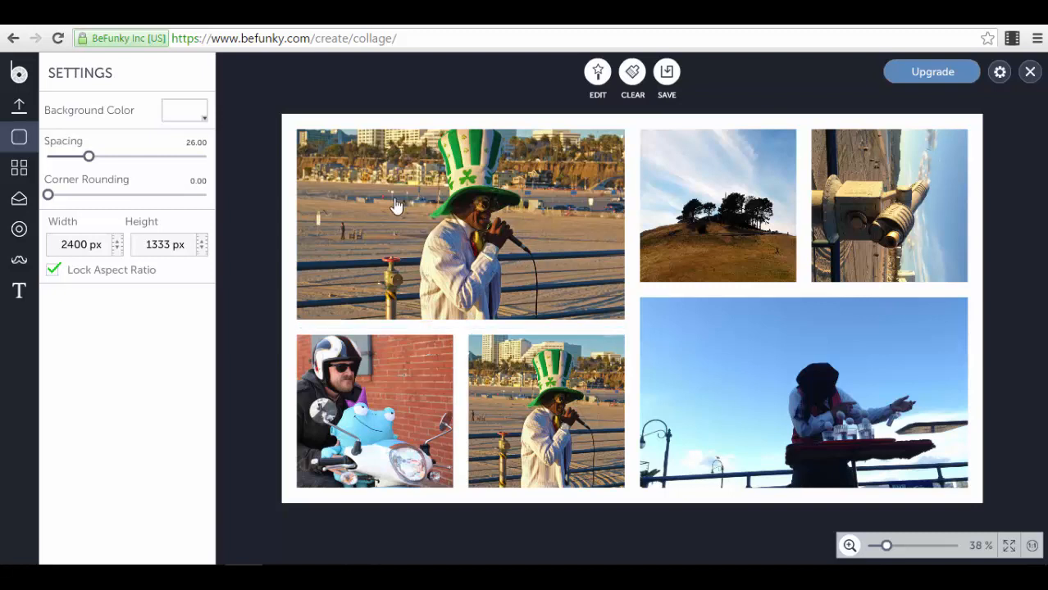
{"action": "mouse_move", "coordinate": [48, 202]}
{"action": "left_mouse_down"}
{"action": "mouse_move", "coordinate": [99, 209]}
{"action": "mouse_move", "coordinate": [72, 212]}
{"action": "mouse_move", "coordinate": [104, 222]}
{"action": "mouse_move", "coordinate": [47, 218]}
{"action": "left_mouse_up"}
{"action": "left_click", "coordinate": [197, 111]}
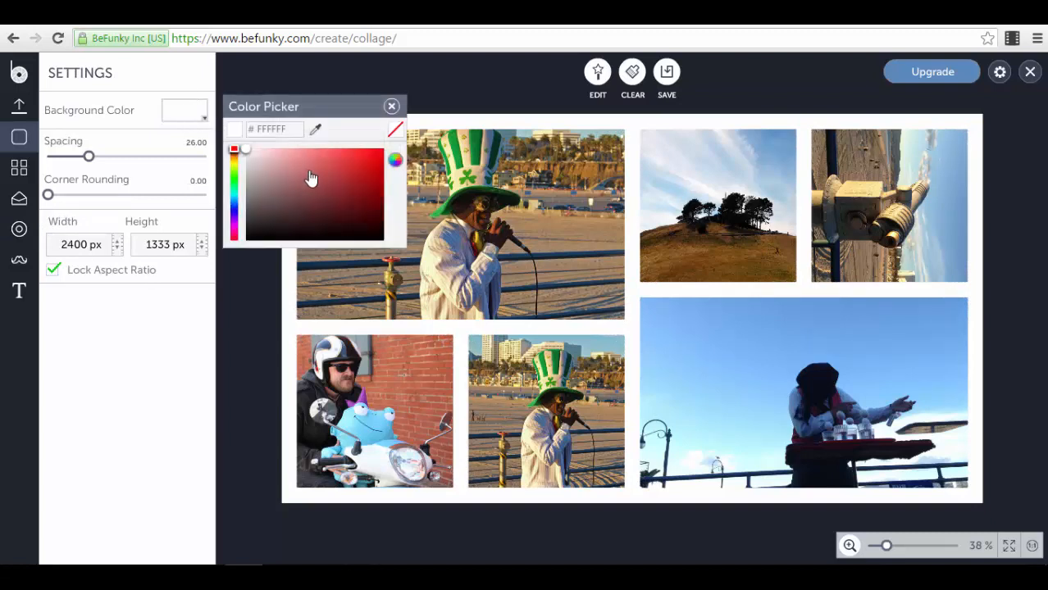
{"action": "left_click", "coordinate": [377, 153]}
{"action": "left_click", "coordinate": [339, 57]}
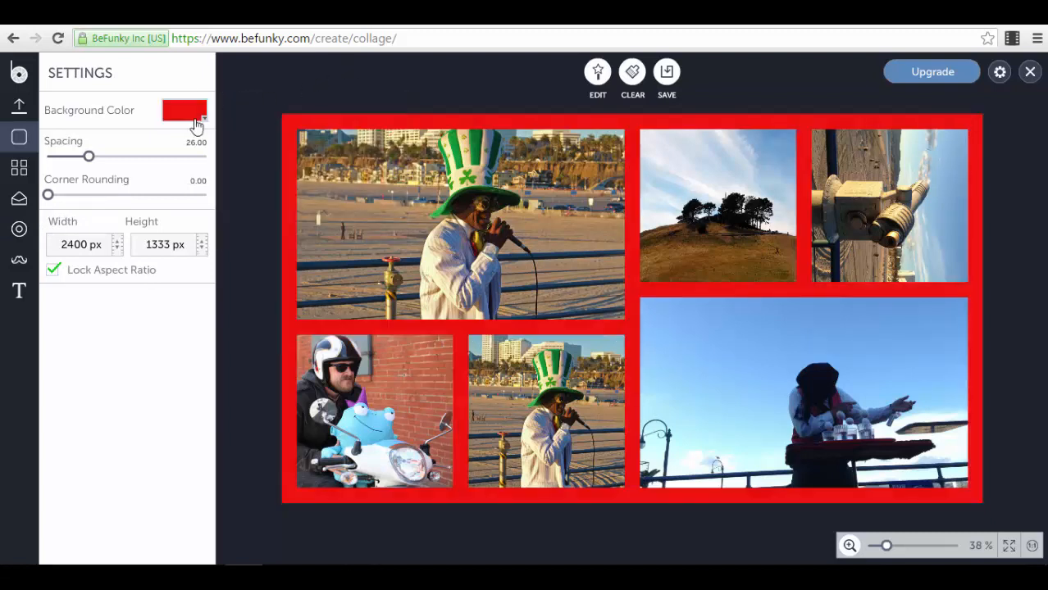
Fill the collage background with the Polka Dots pattern made of thin vertical lines of small blue dots.
{"action": "left_click", "coordinate": [18, 231]}
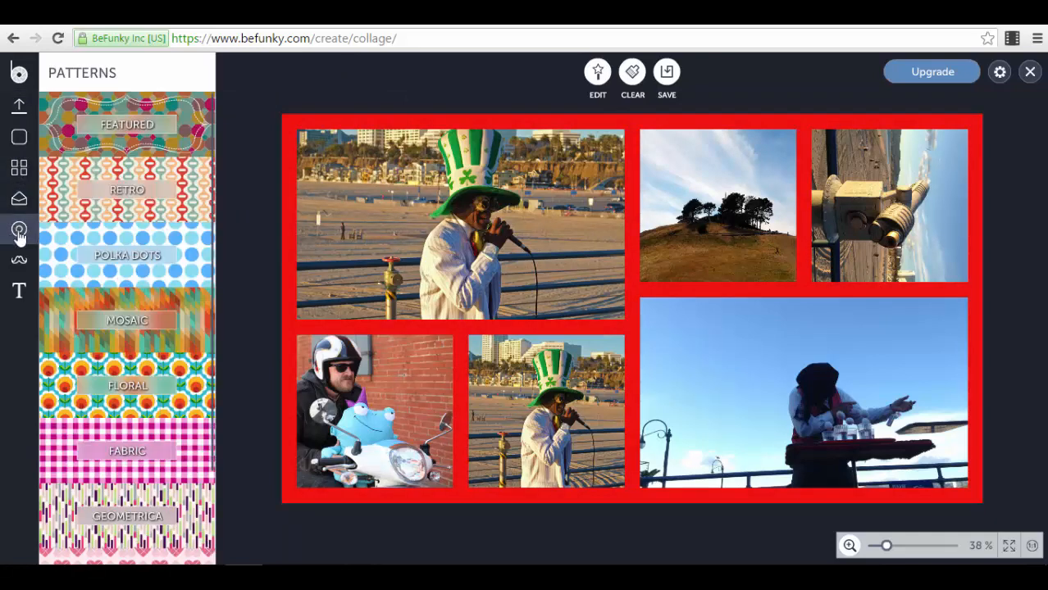
{"action": "left_click", "coordinate": [197, 264]}
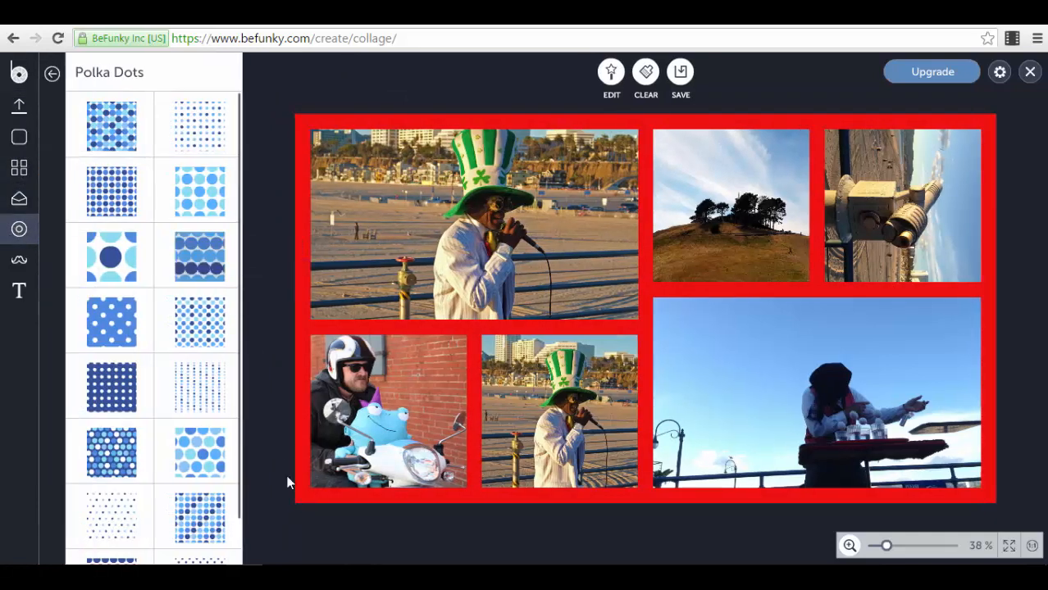
{"action": "double_click", "coordinate": [103, 259]}
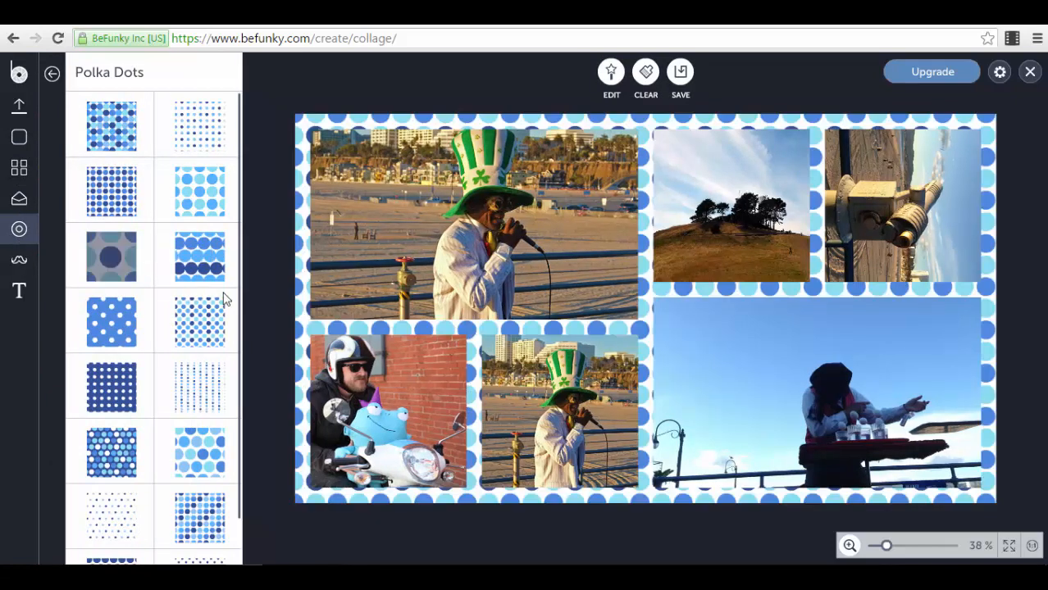
{"action": "double_click", "coordinate": [191, 397]}
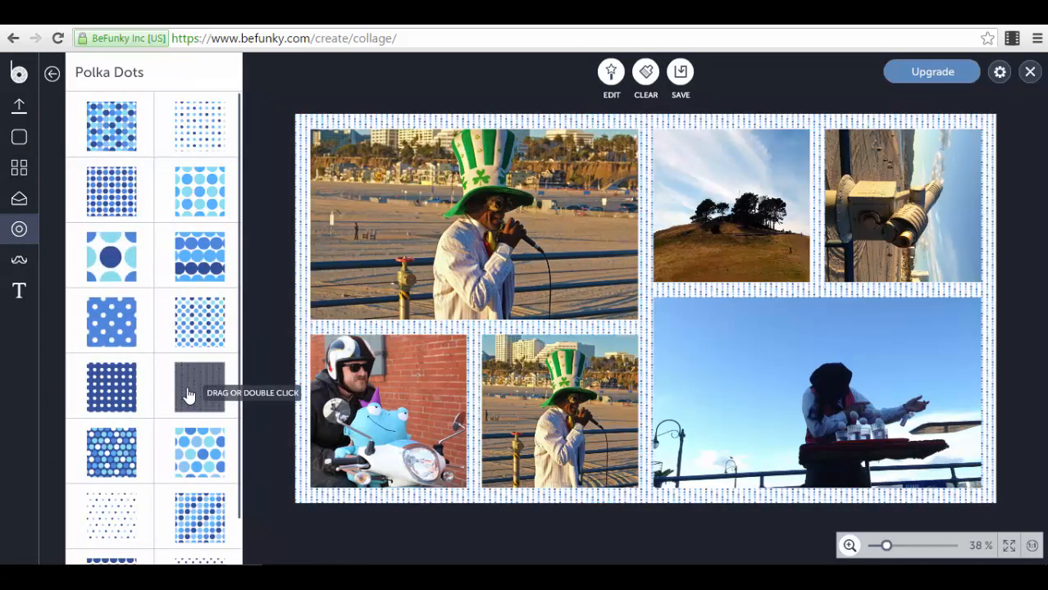
{"action": "scroll", "coordinate": [159, 335], "scroll_direction": "down", "scroll_amount": 1}
{"action": "scroll", "coordinate": [152, 322], "scroll_direction": "up", "scroll_amount": 1}
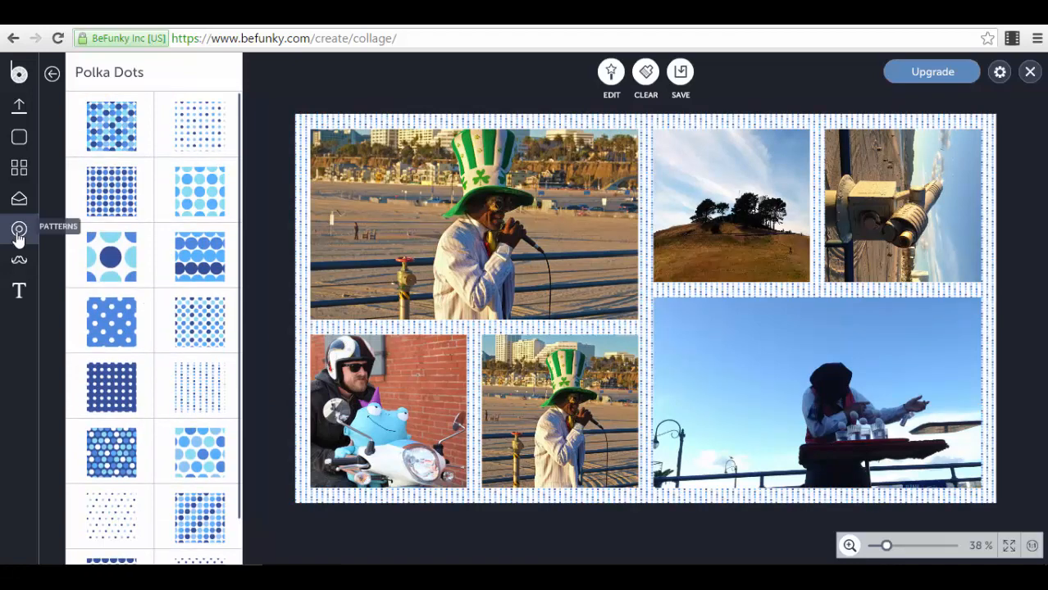
Add the Happy Halloween graphic from the Halloween collection at the center of the collage and deselect it.
{"action": "left_click", "coordinate": [19, 259]}
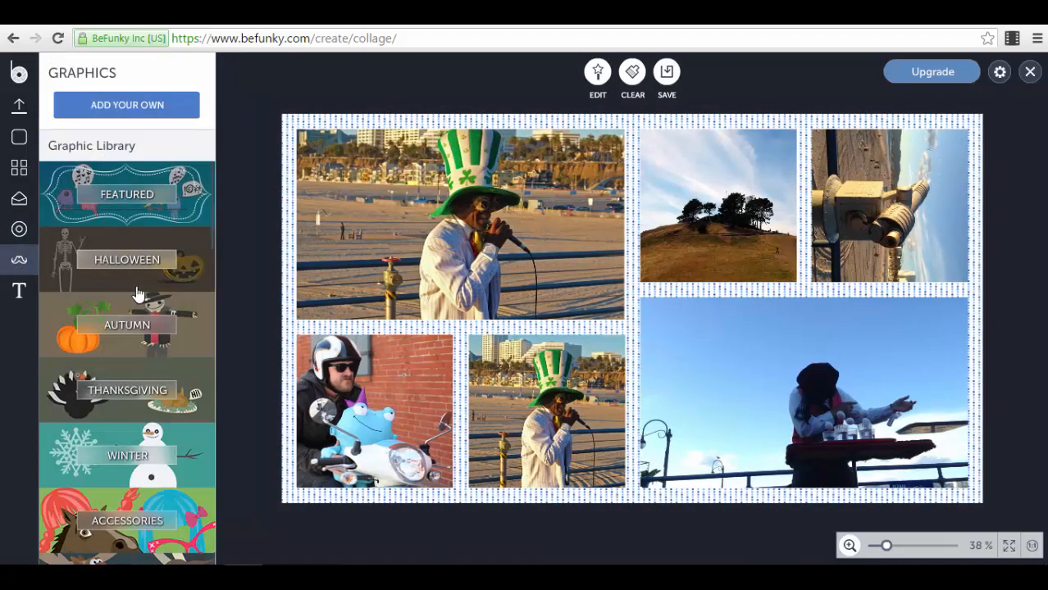
{"action": "left_click", "coordinate": [197, 287]}
{"action": "double_click", "coordinate": [203, 266]}
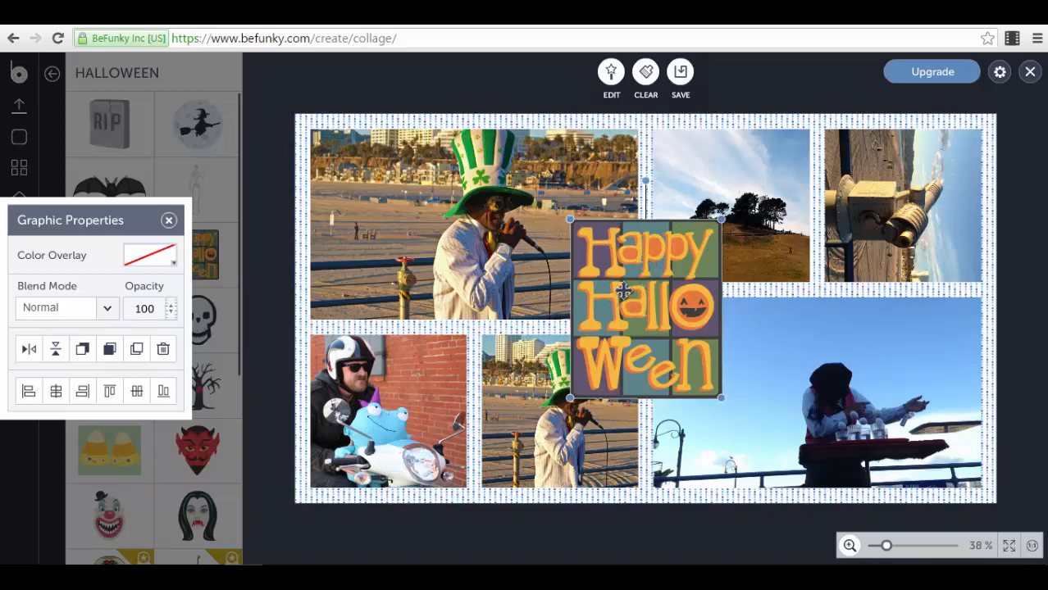
{"action": "left_click_drag", "start_coordinate": [617, 292], "coordinate": [627, 279]}
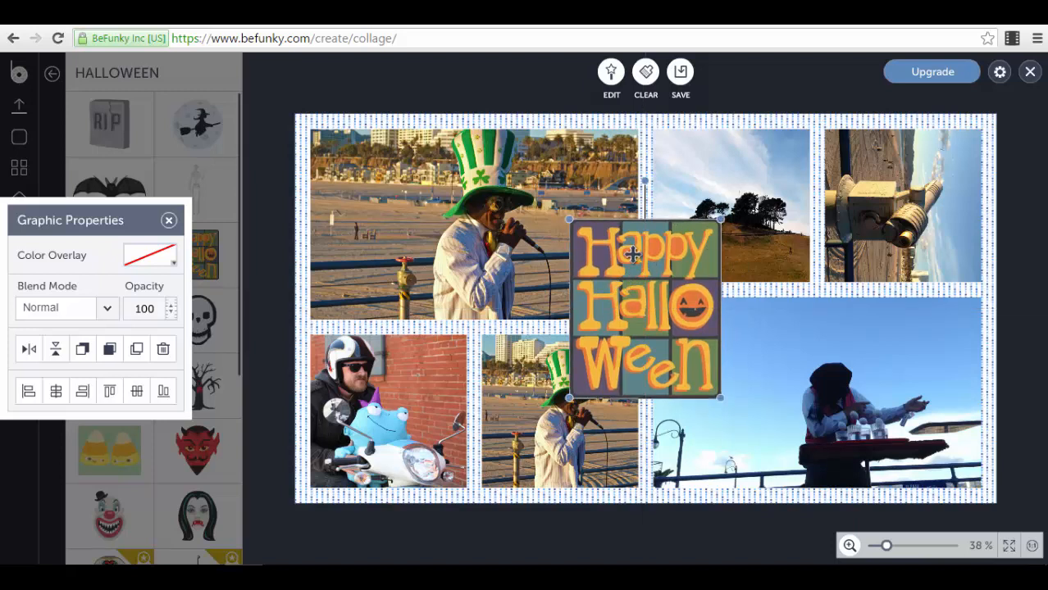
{"action": "left_click", "coordinate": [276, 86]}
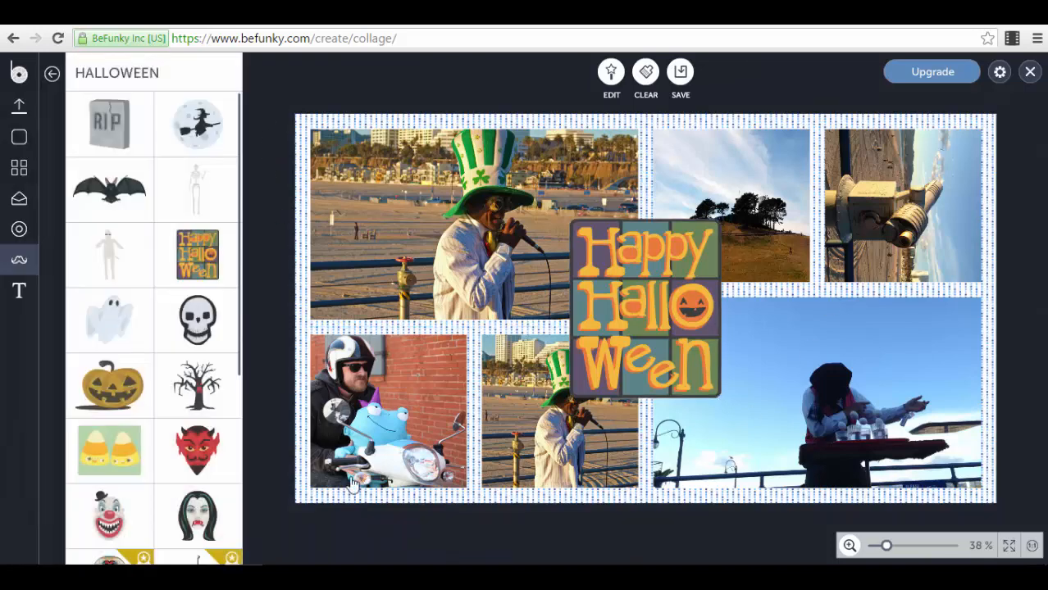
Add a text box with the Lucky preset and place it below the Happy Halloween graphic.
{"action": "left_click", "coordinate": [16, 291]}
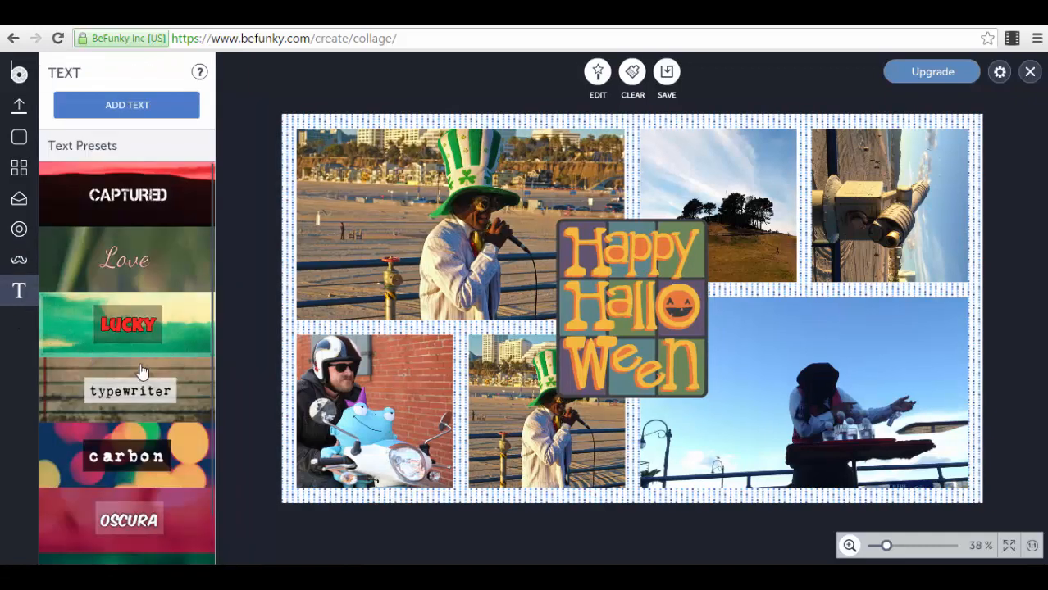
{"action": "scroll", "coordinate": [139, 377], "scroll_direction": "down", "scroll_amount": 1}
{"action": "left_click", "coordinate": [184, 288]}
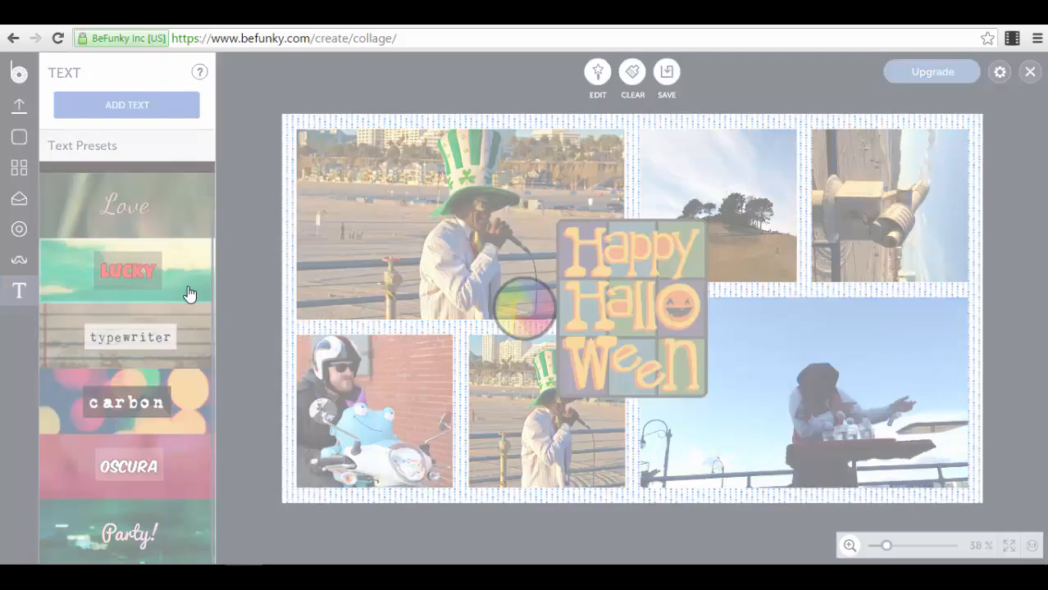
{"action": "left_click_drag", "start_coordinate": [633, 365], "coordinate": [635, 458]}
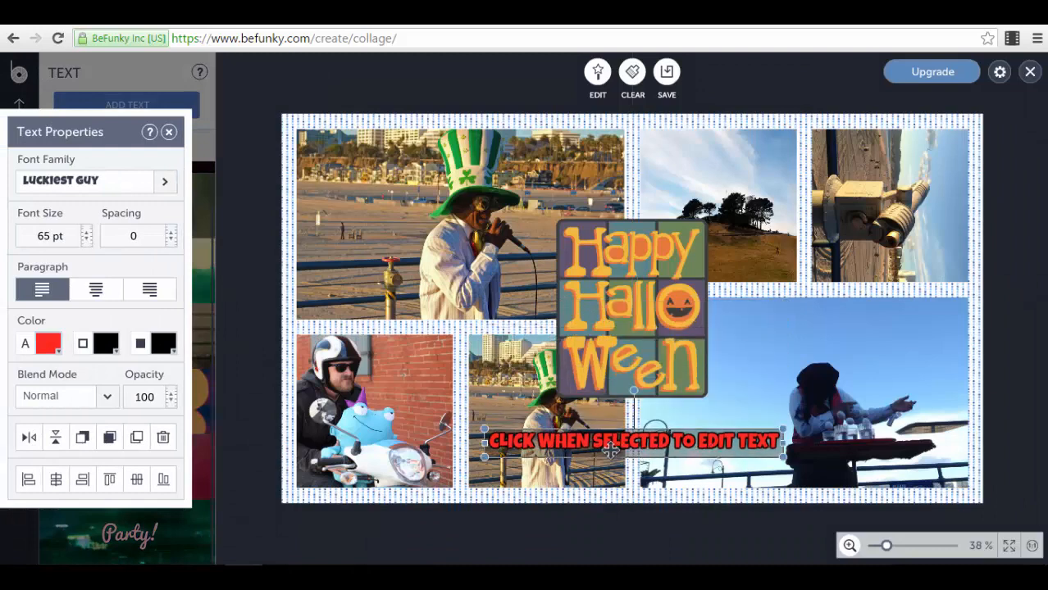
Check the font choices for the text and reduce its font size to 59 pt.
{"action": "left_click", "coordinate": [93, 183]}
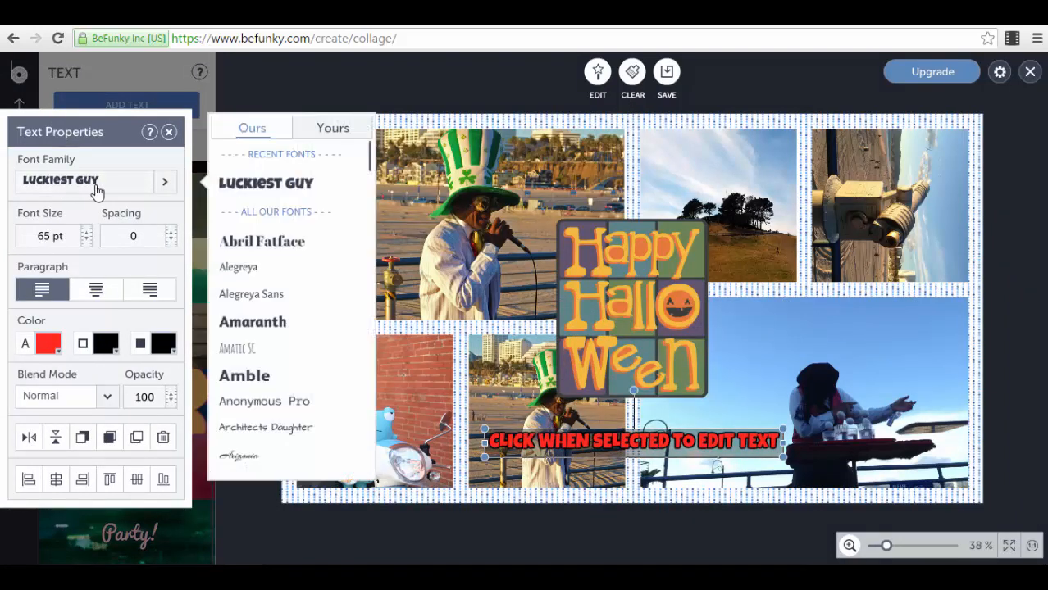
{"action": "left_click", "coordinate": [87, 240]}
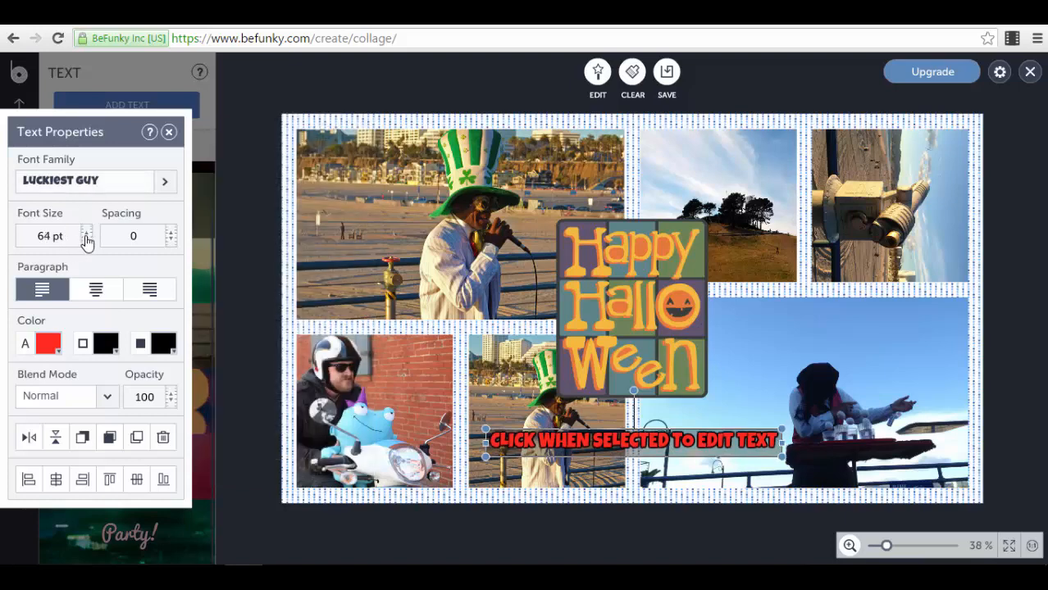
{"action": "left_click", "coordinate": [86, 239]}
{"action": "left_click", "coordinate": [87, 239]}
{"action": "left_click", "coordinate": [86, 239]}
{"action": "left_click", "coordinate": [87, 239]}
{"action": "left_click", "coordinate": [87, 240]}
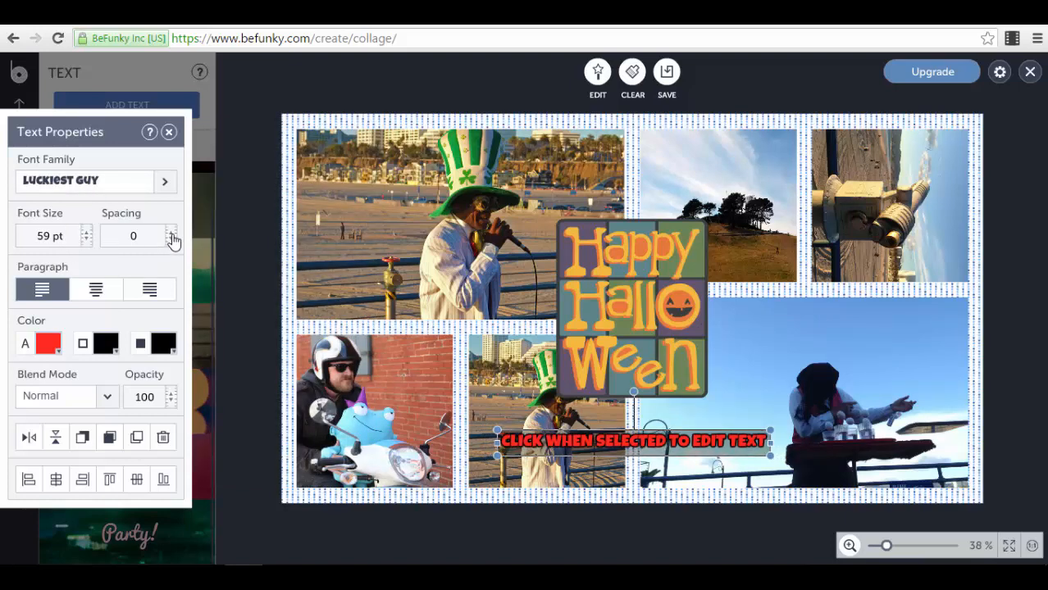
Set the text's spacing to 3 and align its paragraph to the right.
{"action": "left_click", "coordinate": [172, 233]}
{"action": "left_click", "coordinate": [172, 233]}
{"action": "left_click", "coordinate": [171, 233]}
{"action": "left_click", "coordinate": [171, 233]}
{"action": "left_click", "coordinate": [171, 240]}
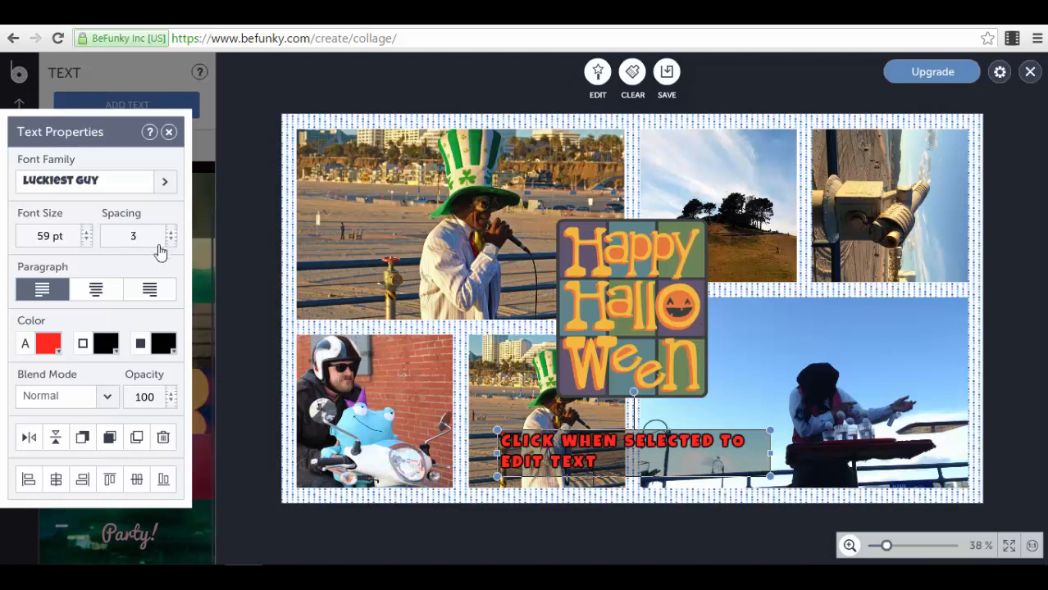
{"action": "left_click", "coordinate": [96, 292]}
{"action": "left_click", "coordinate": [140, 291]}
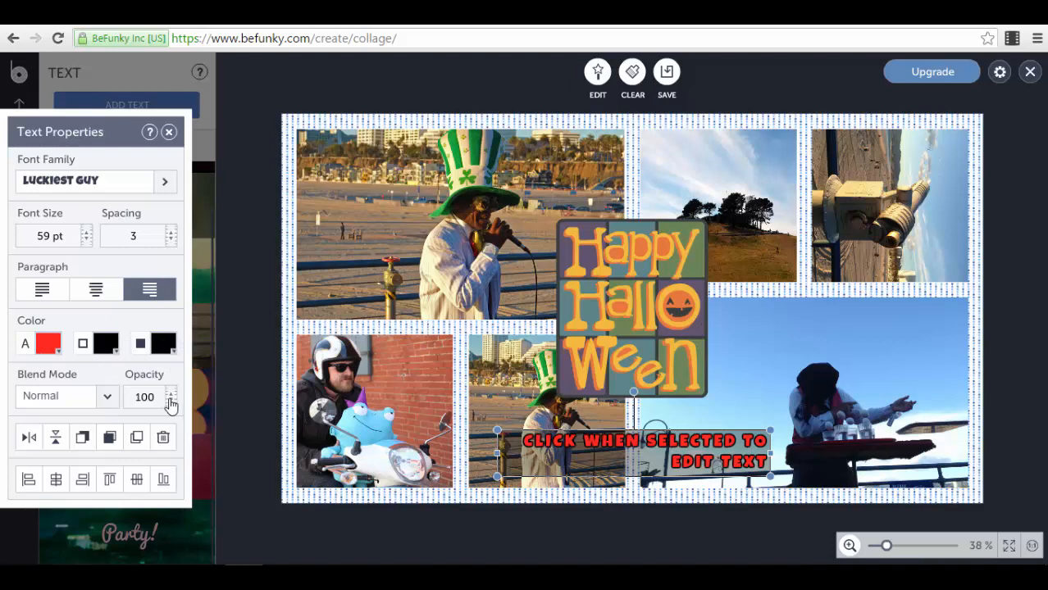
Set the text's blend mode to Hard Light and close its properties.
{"action": "left_click", "coordinate": [103, 402]}
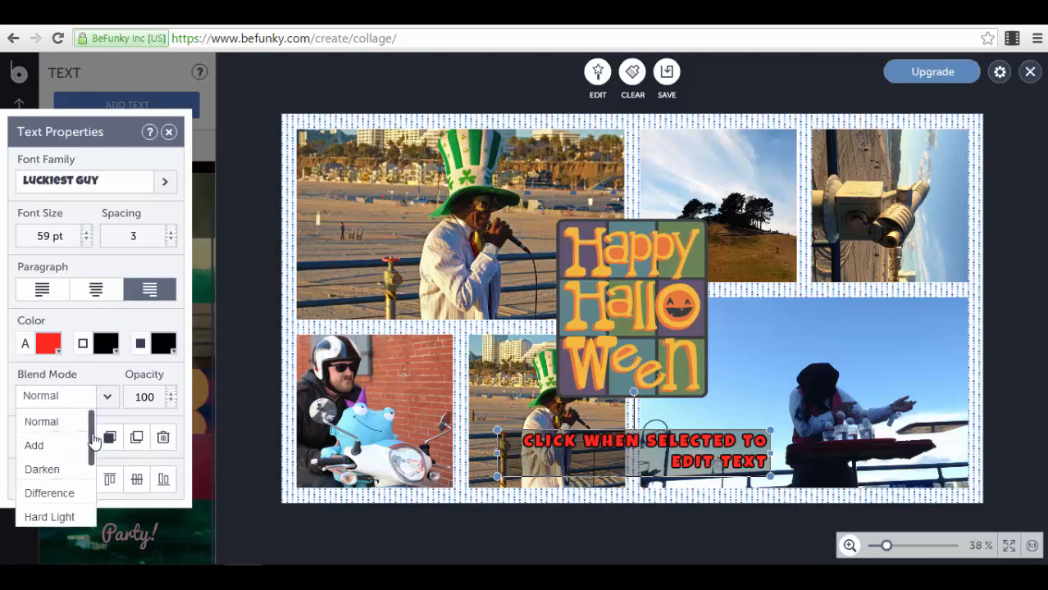
{"action": "mouse_move", "coordinate": [91, 432]}
{"action": "left_mouse_down"}
{"action": "mouse_move", "coordinate": [88, 512]}
{"action": "mouse_move", "coordinate": [89, 430]}
{"action": "left_mouse_up"}
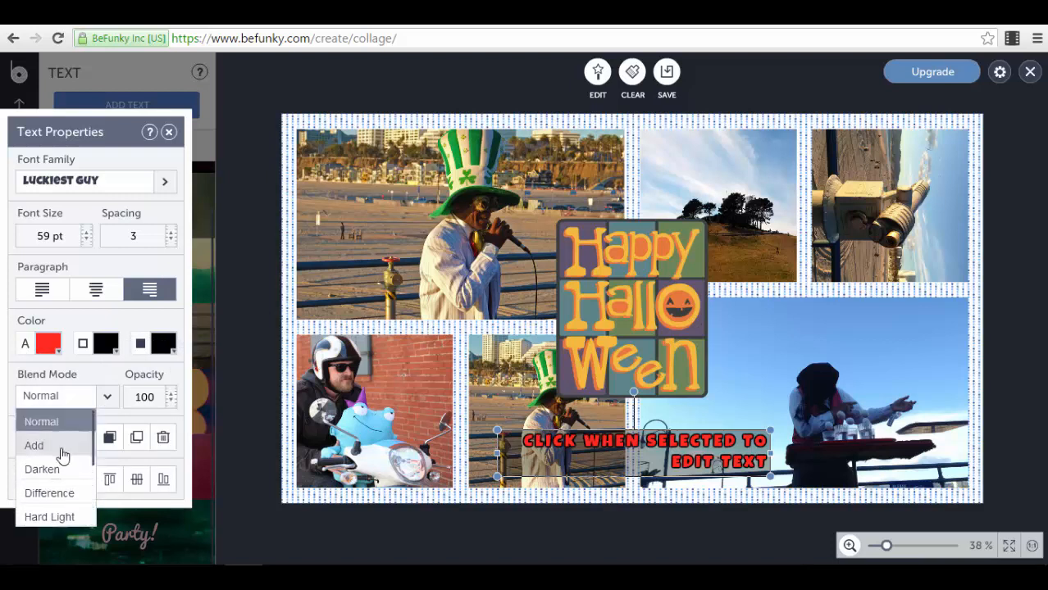
{"action": "left_click", "coordinate": [53, 471]}
{"action": "left_click", "coordinate": [80, 399]}
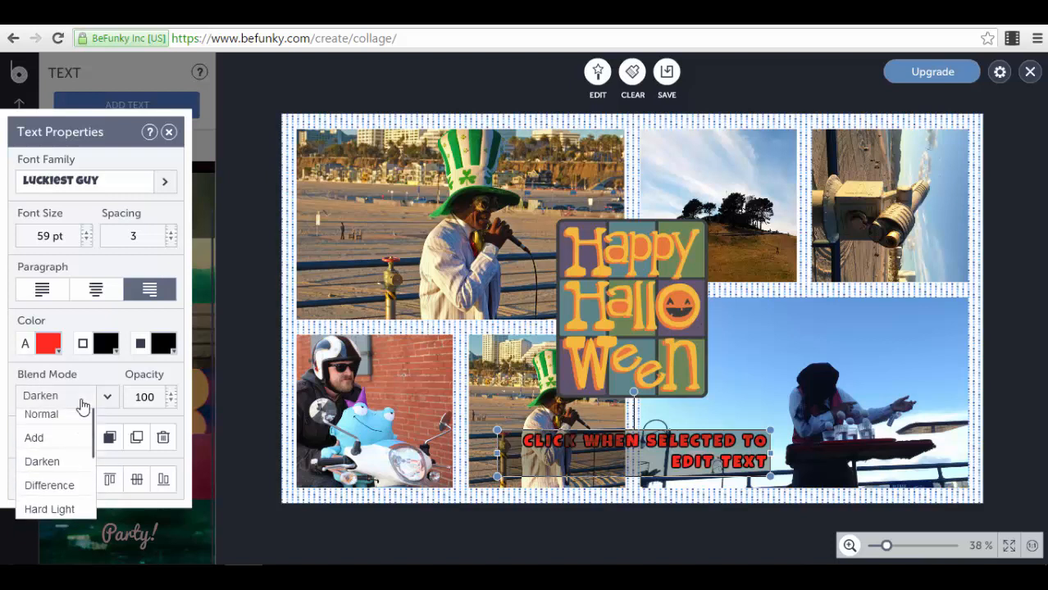
{"action": "left_click", "coordinate": [51, 515]}
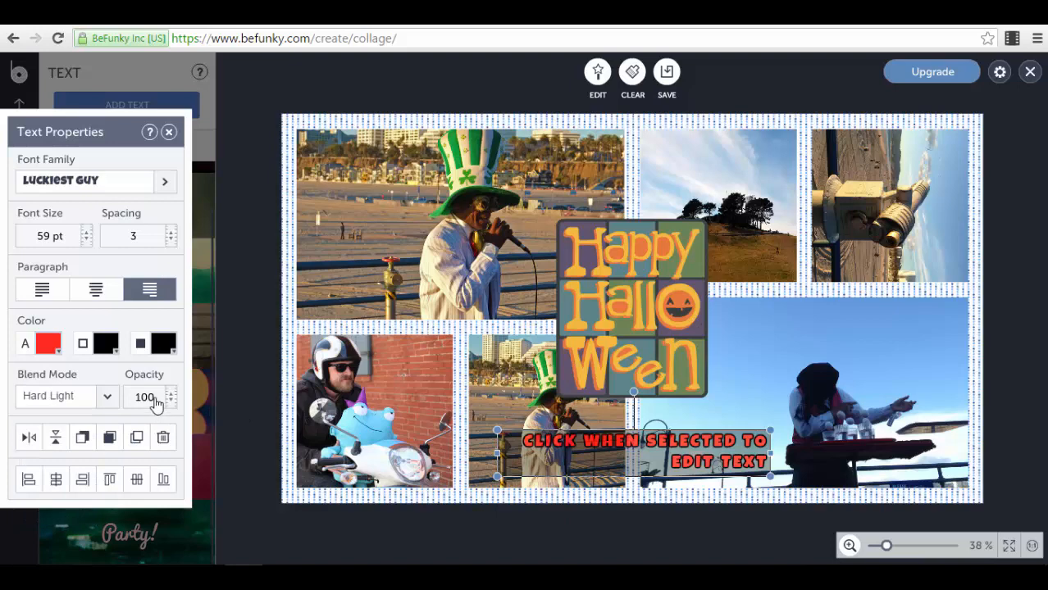
{"action": "left_click", "coordinate": [168, 132]}
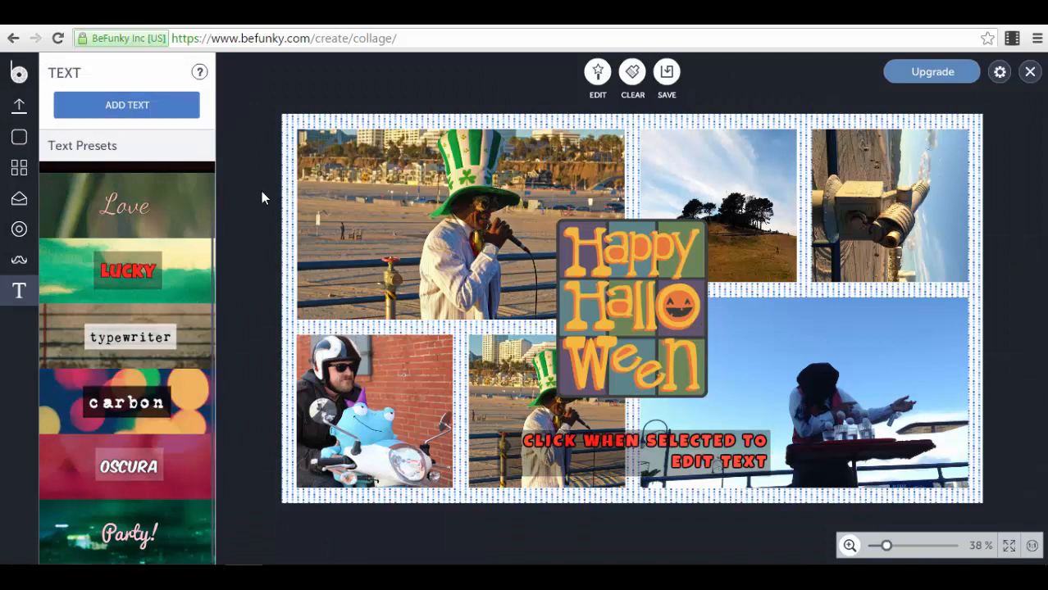